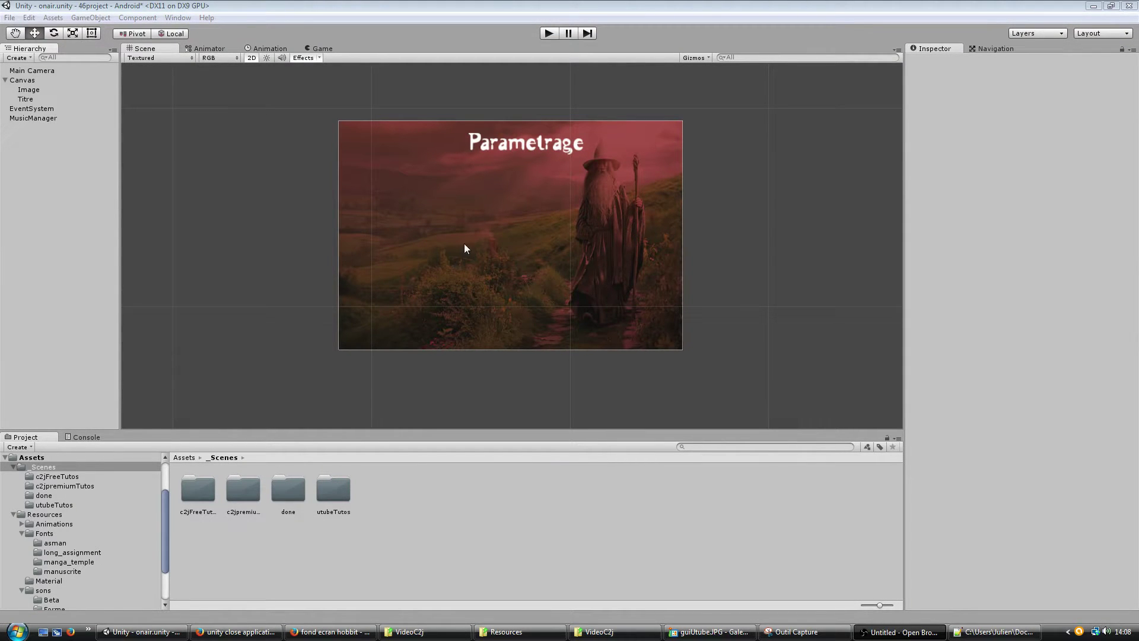
# Bring up the settings-menu mockup image, reposition it for reference, then return to Unity
pyautogui.click(709, 631)
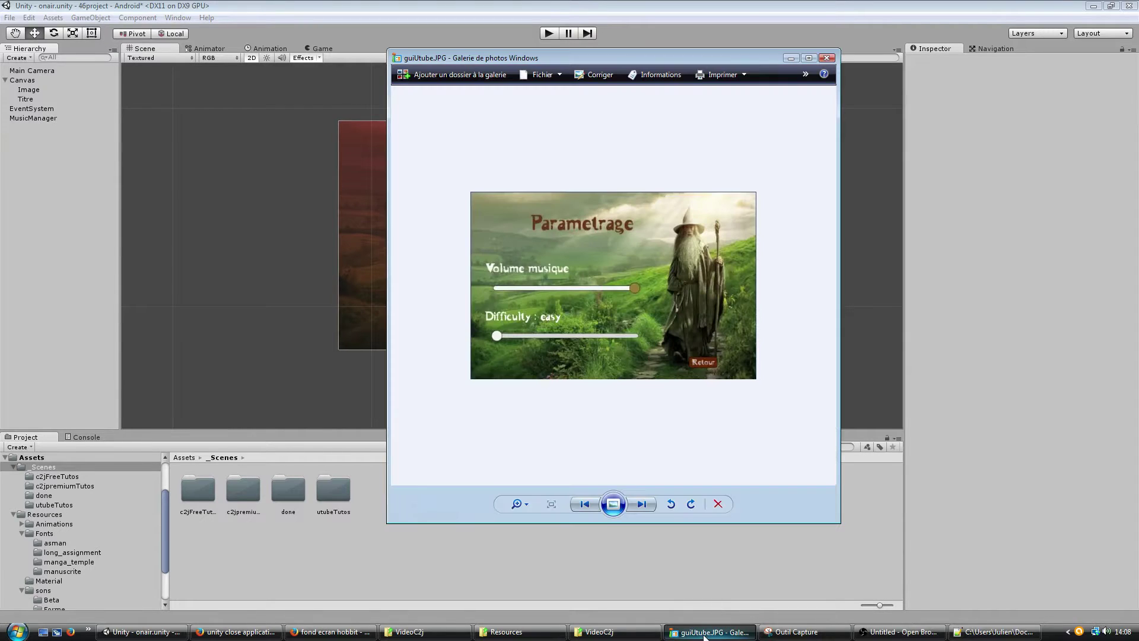
pyautogui.moveTo(609, 56); pyautogui.dragTo(485, 65)
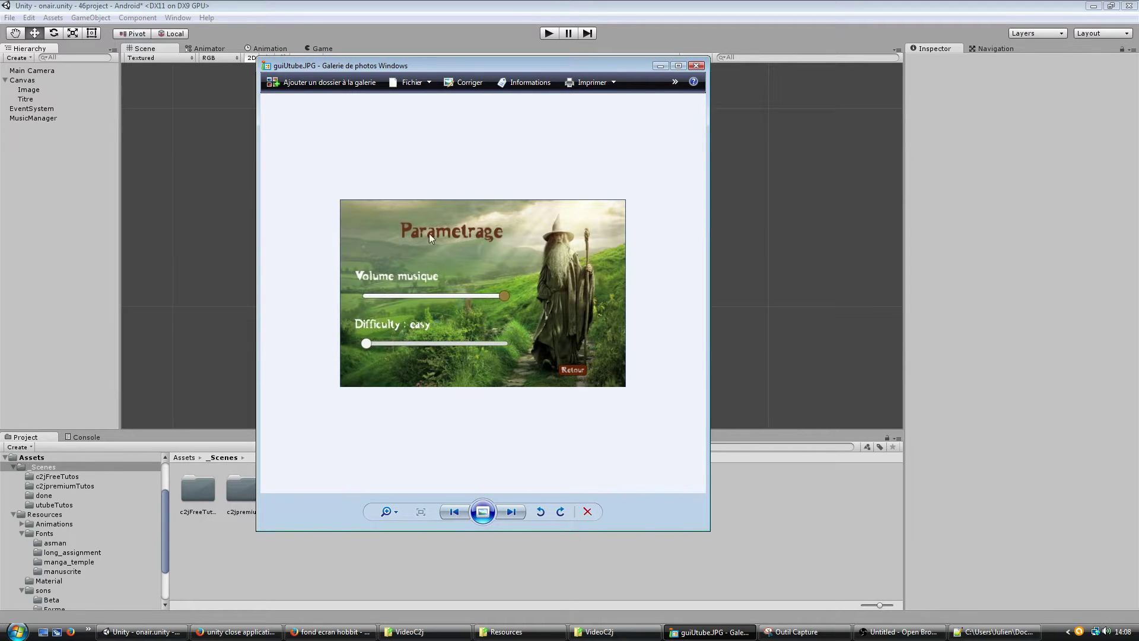
pyautogui.click(660, 66)
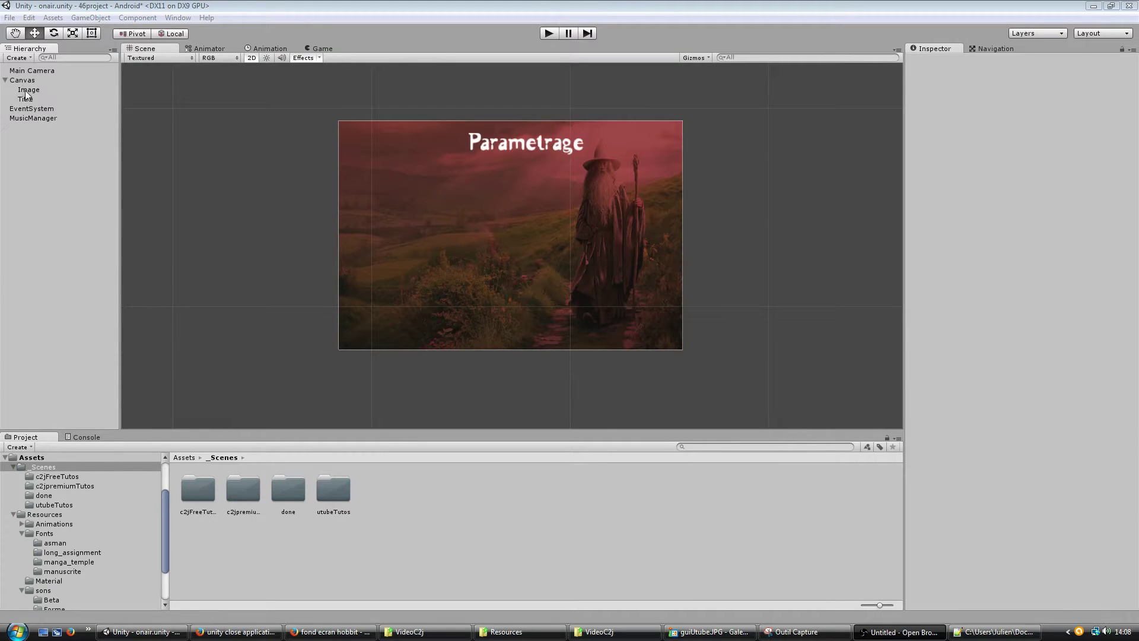
# Remove MusicManager's Audio Source and add a new, empty Audio Source component
pyautogui.click(29, 119)
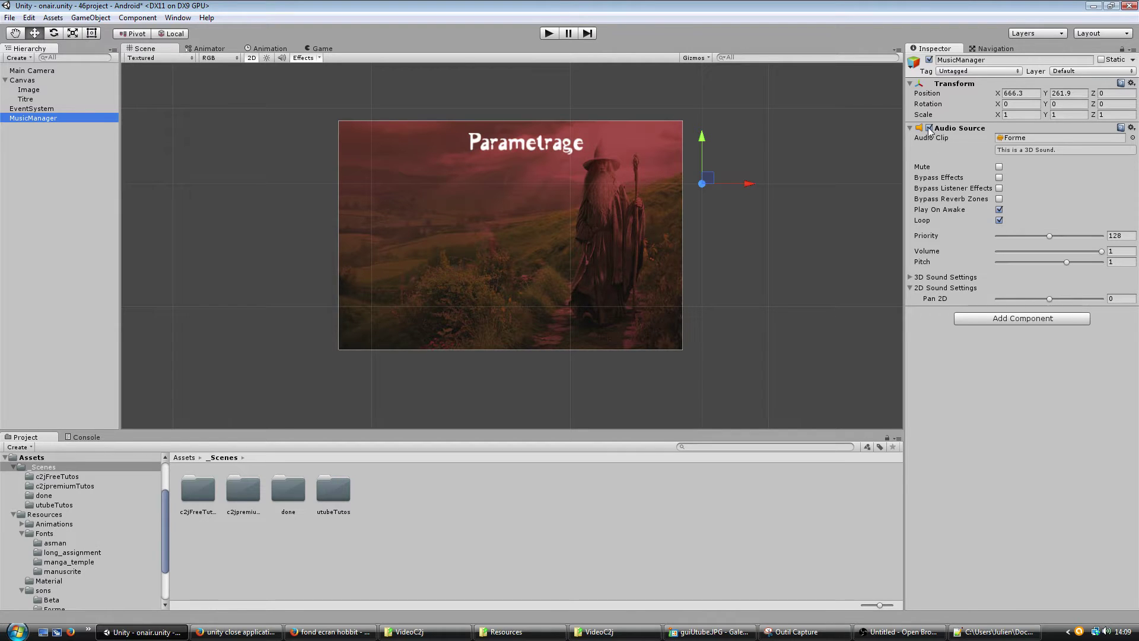
pyautogui.click(1131, 129)
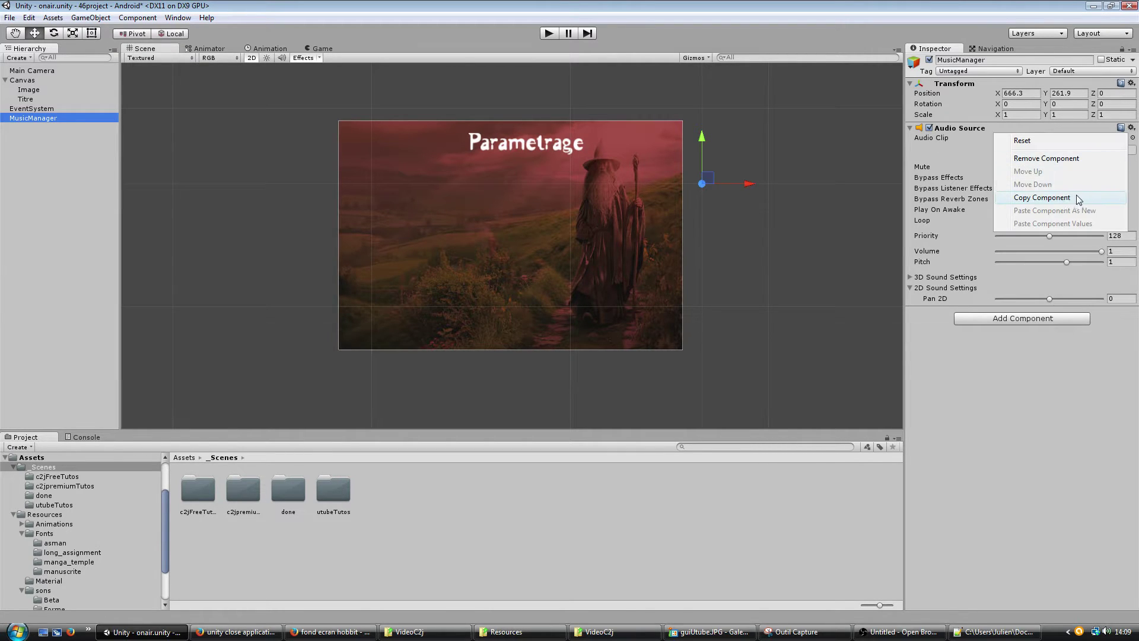
pyautogui.click(1046, 159)
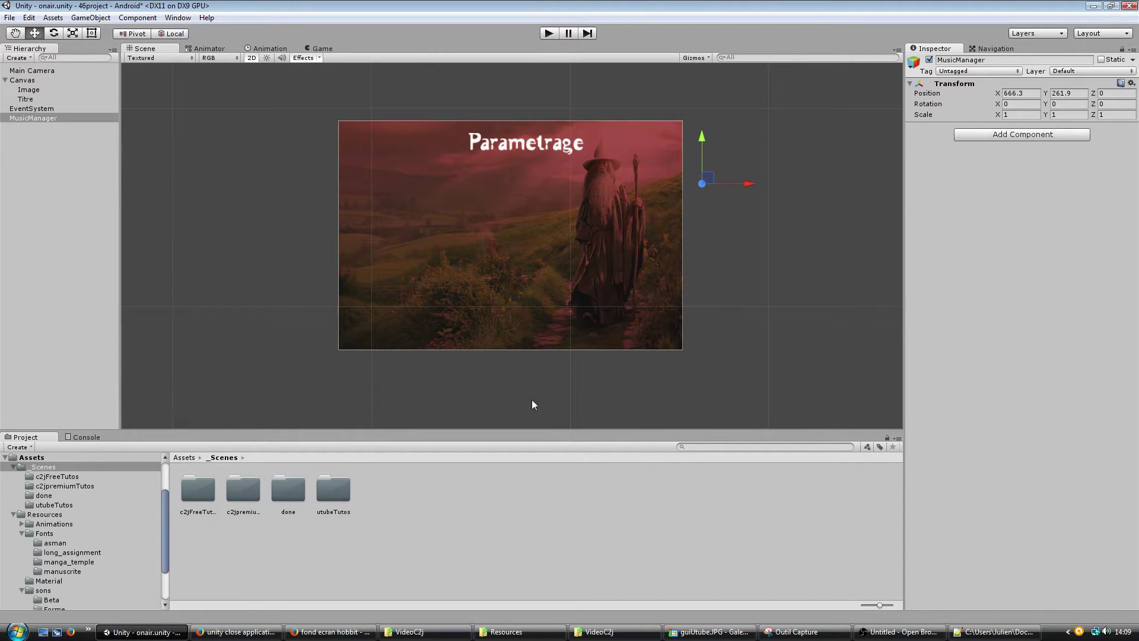
pyautogui.click(986, 136)
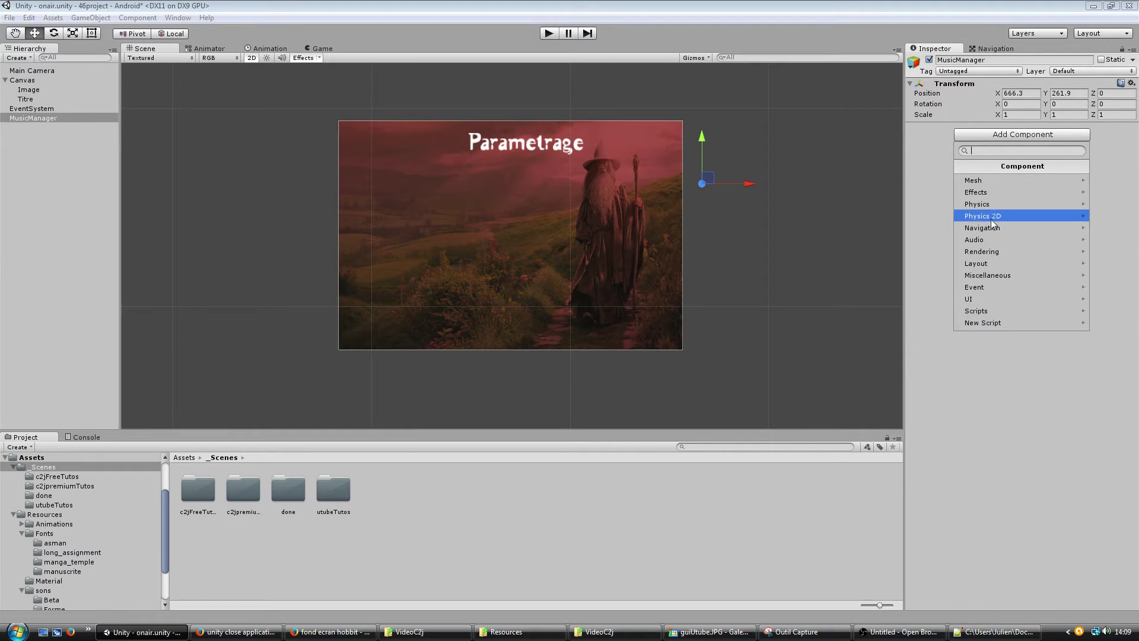
pyautogui.click(984, 241)
pyautogui.click(983, 191)
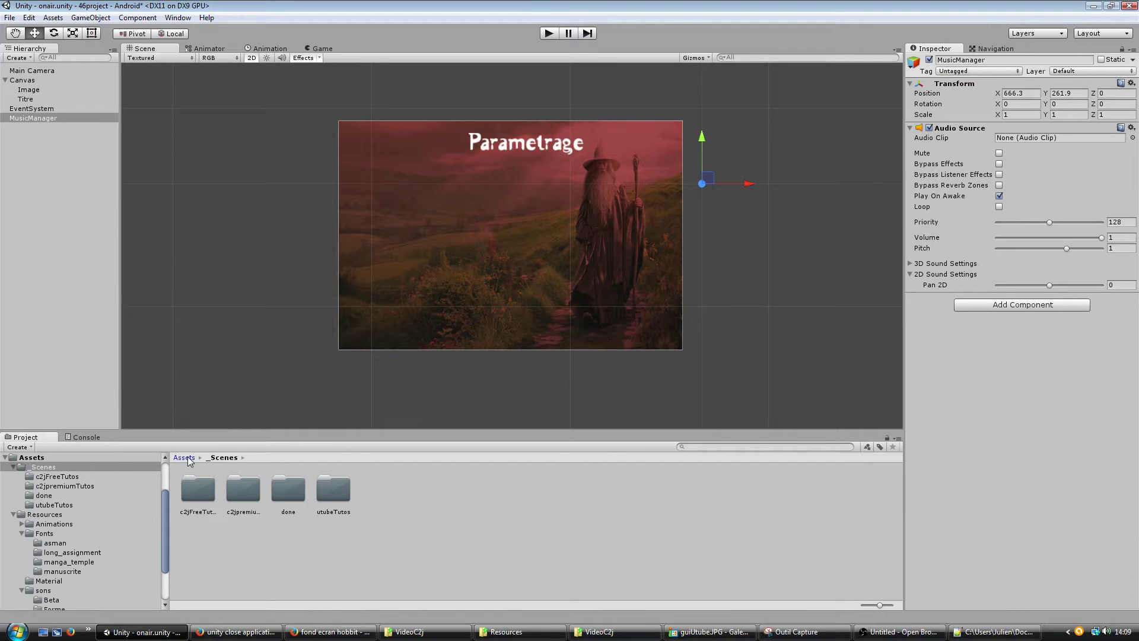
# Browse to Assets > Resources > sons > Forme in the Project panel
pyautogui.click(186, 457)
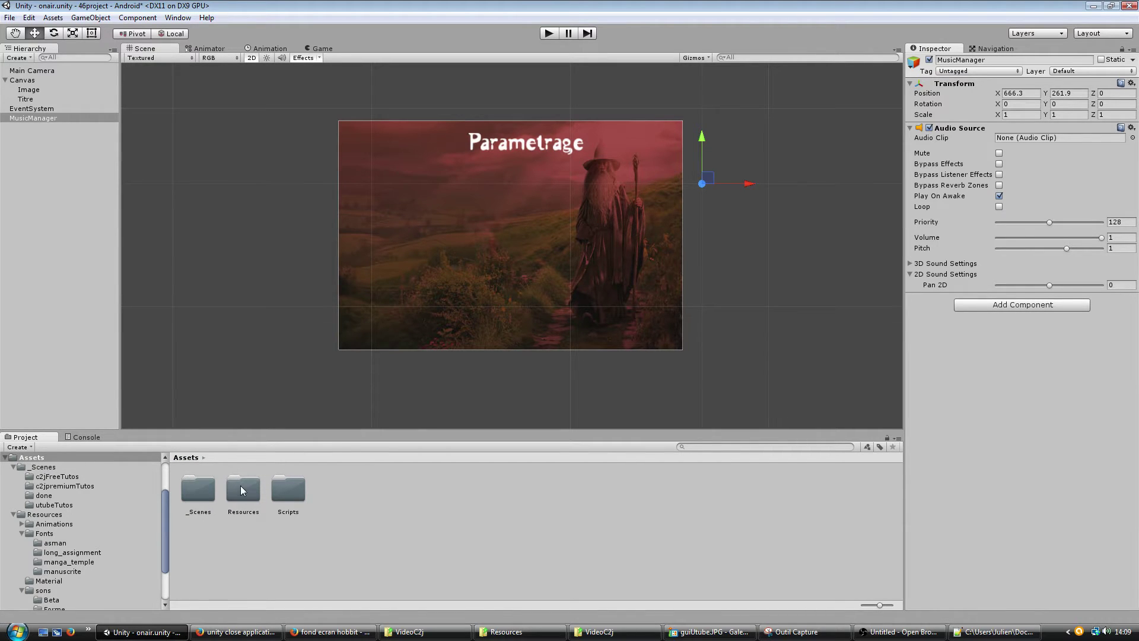
pyautogui.doubleClick(242, 488)
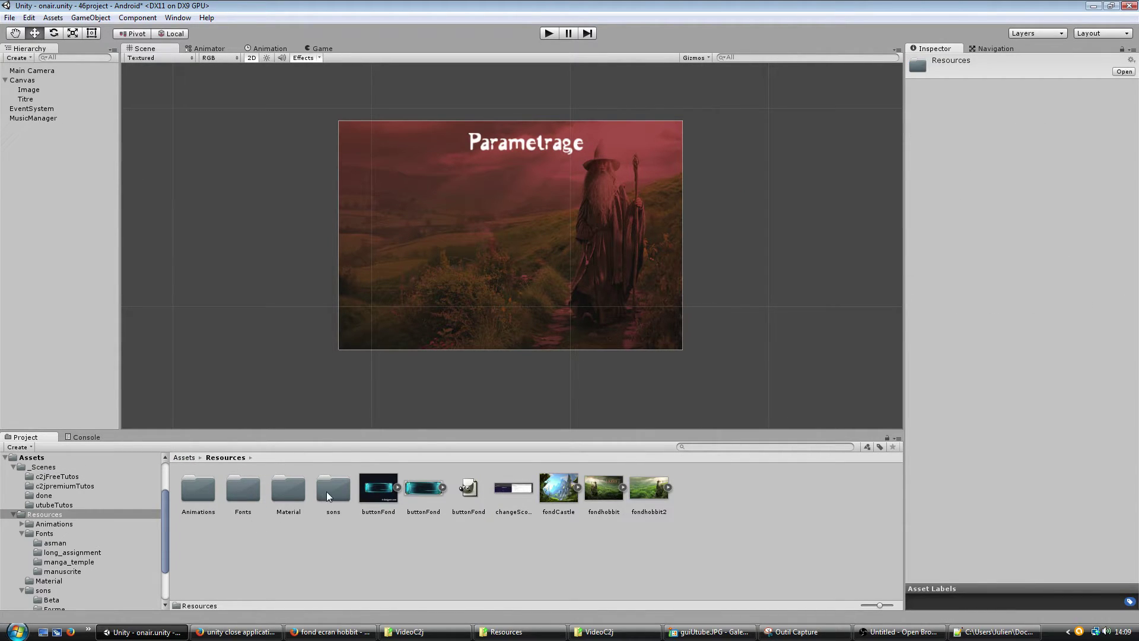
pyautogui.doubleClick(326, 492)
pyautogui.doubleClick(237, 492)
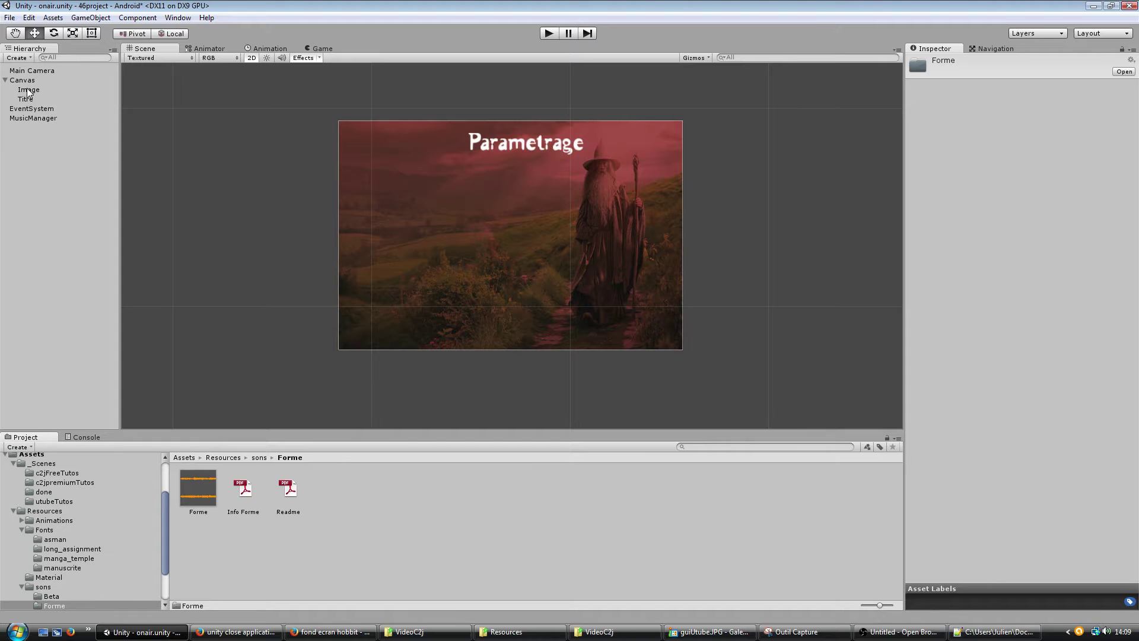
# Assign the Forme clip to MusicManager's Audio Source and enable Loop
pyautogui.click(28, 118)
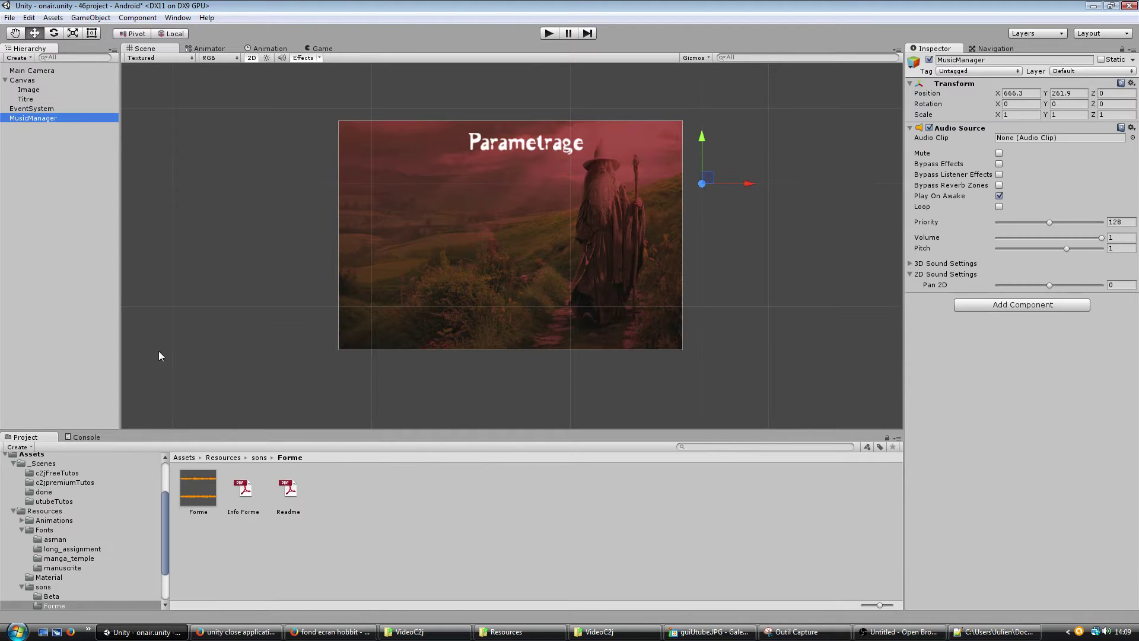
pyautogui.moveTo(205, 493)
pyautogui.mouseDown()
pyautogui.moveTo(743, 274)
pyautogui.moveTo(1011, 138)
pyautogui.mouseUp()
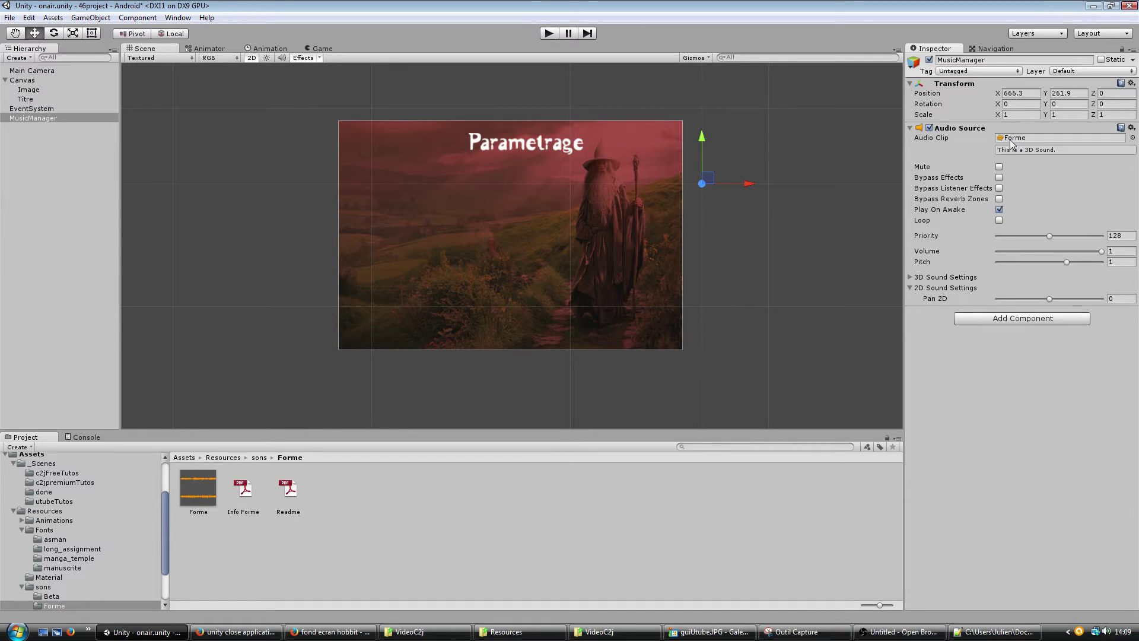
pyautogui.click(999, 223)
pyautogui.scroll(2, 719, 178)
pyautogui.scroll(1, 800, 159)
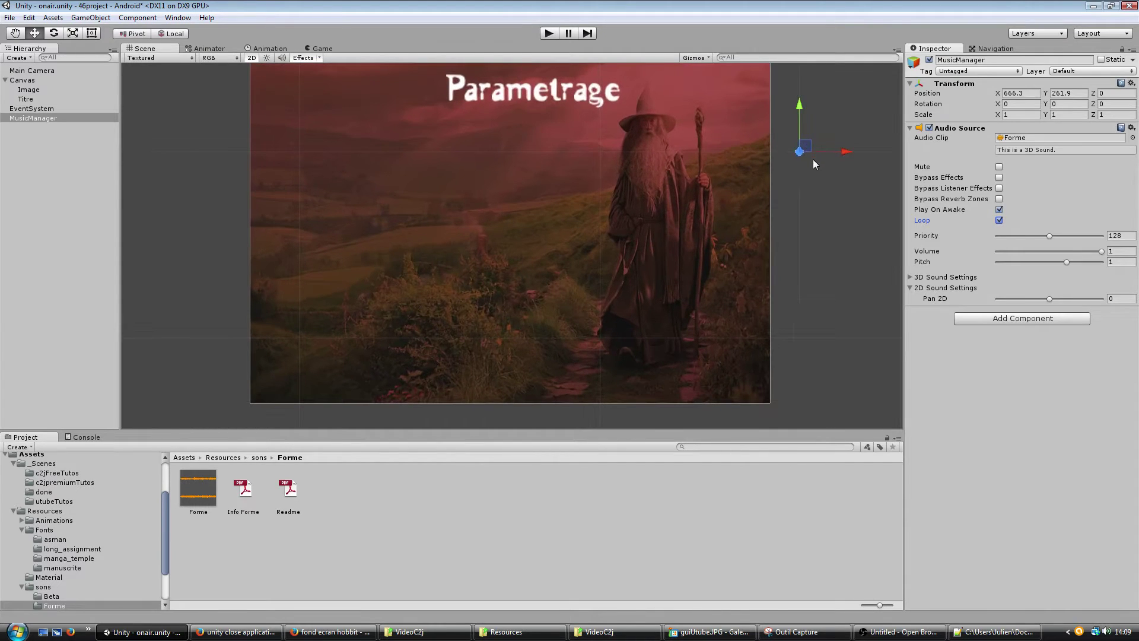
pyautogui.click(815, 164)
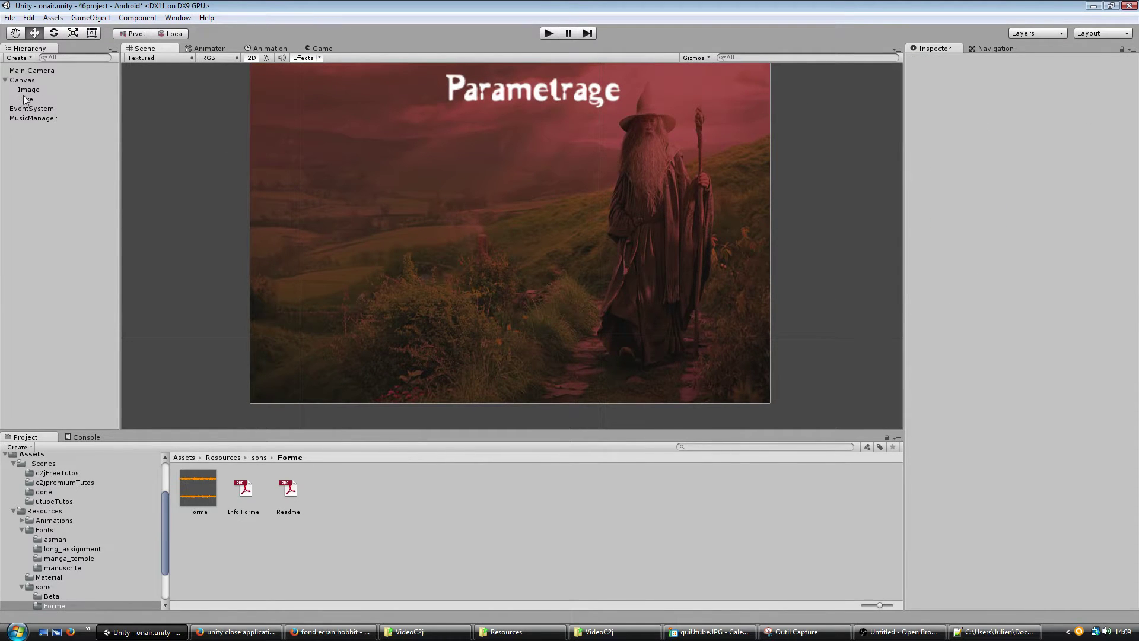
pyautogui.click(34, 118)
pyautogui.moveTo(844, 121); pyautogui.dragTo(643, 203, button='middle')
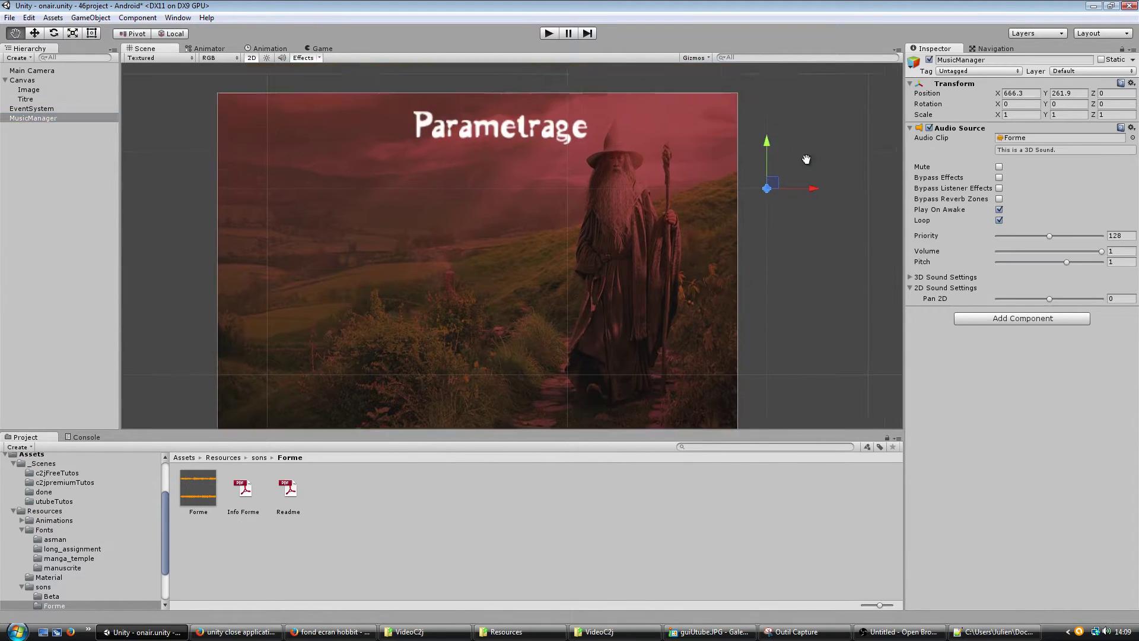
pyautogui.scroll(3, 635, 229)
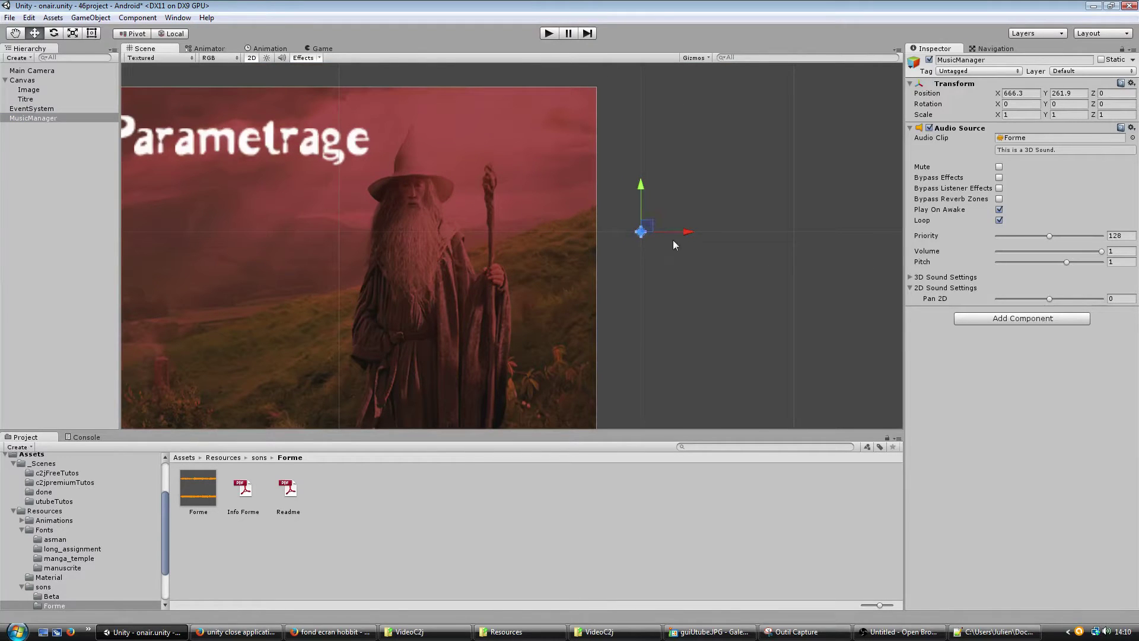
pyautogui.scroll(-2, 644, 197)
pyautogui.scroll(-2, 686, 246)
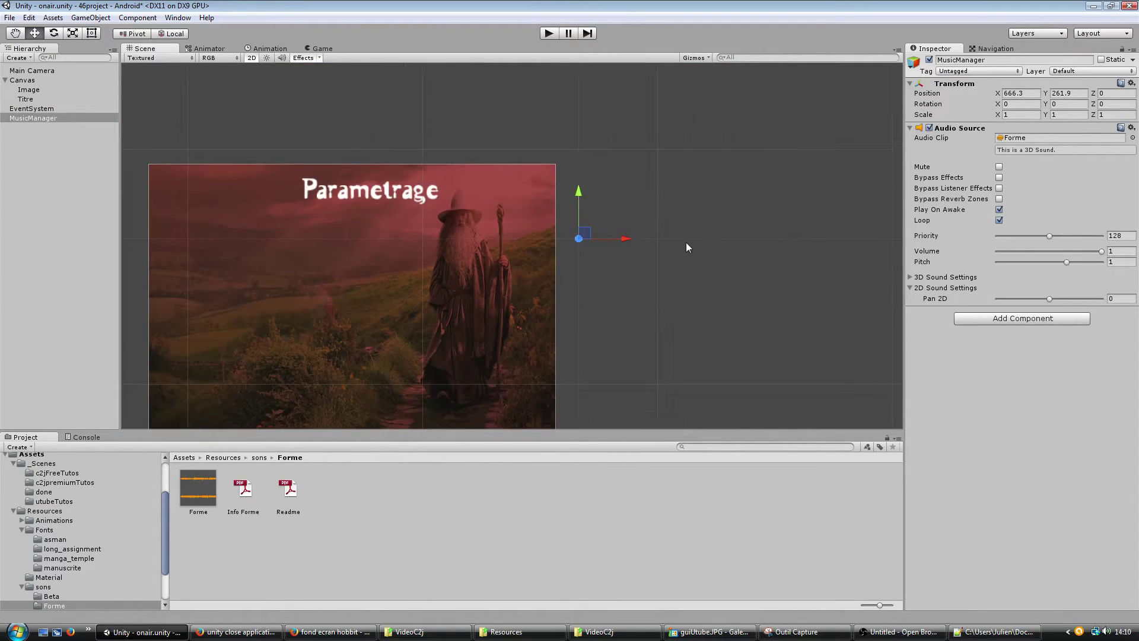
pyautogui.scroll(-1, 635, 297)
pyautogui.moveTo(635, 294)
pyautogui.mouseDown(button='middle')
pyautogui.moveTo(770, 225)
pyautogui.moveTo(788, 244)
pyautogui.mouseUp(button='middle')
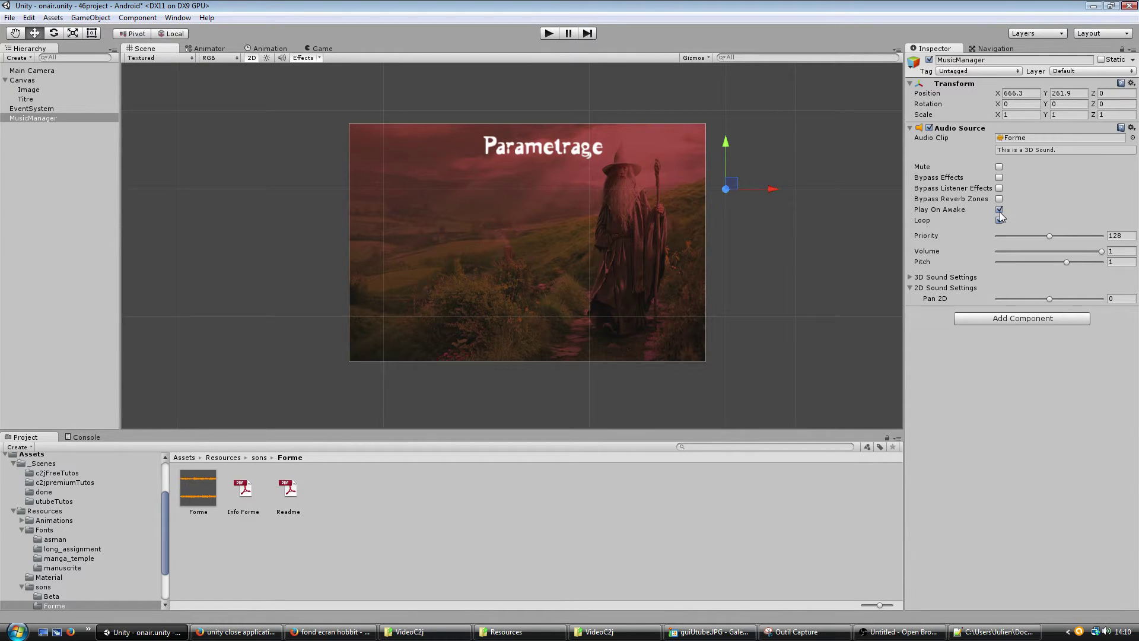
pyautogui.click(550, 35)
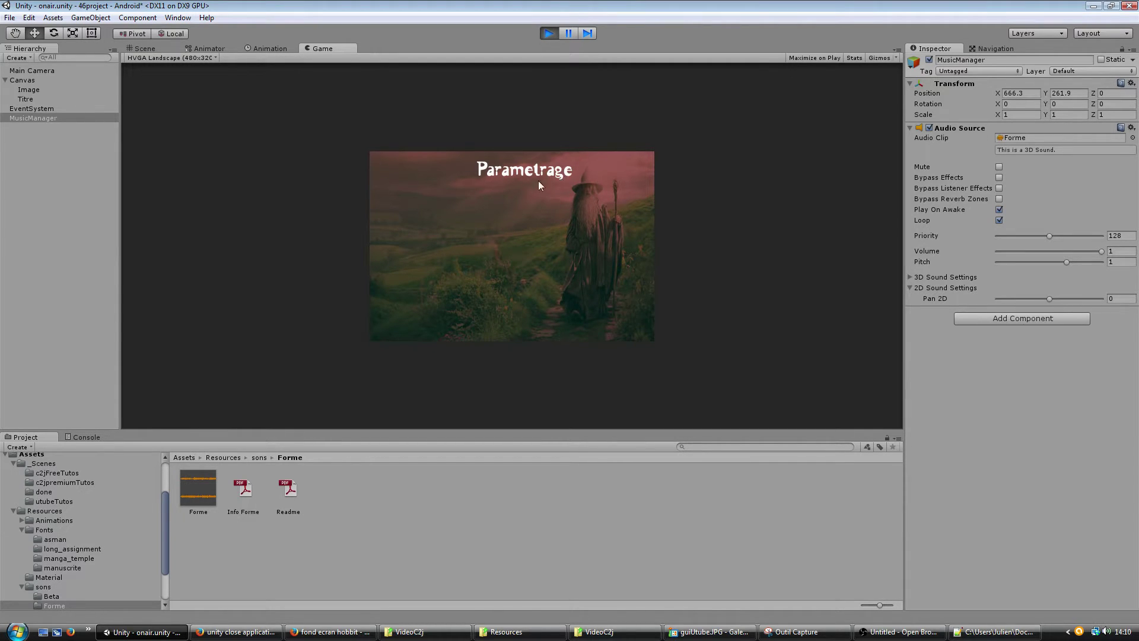
pyautogui.hotkey('ctrl', 'p')
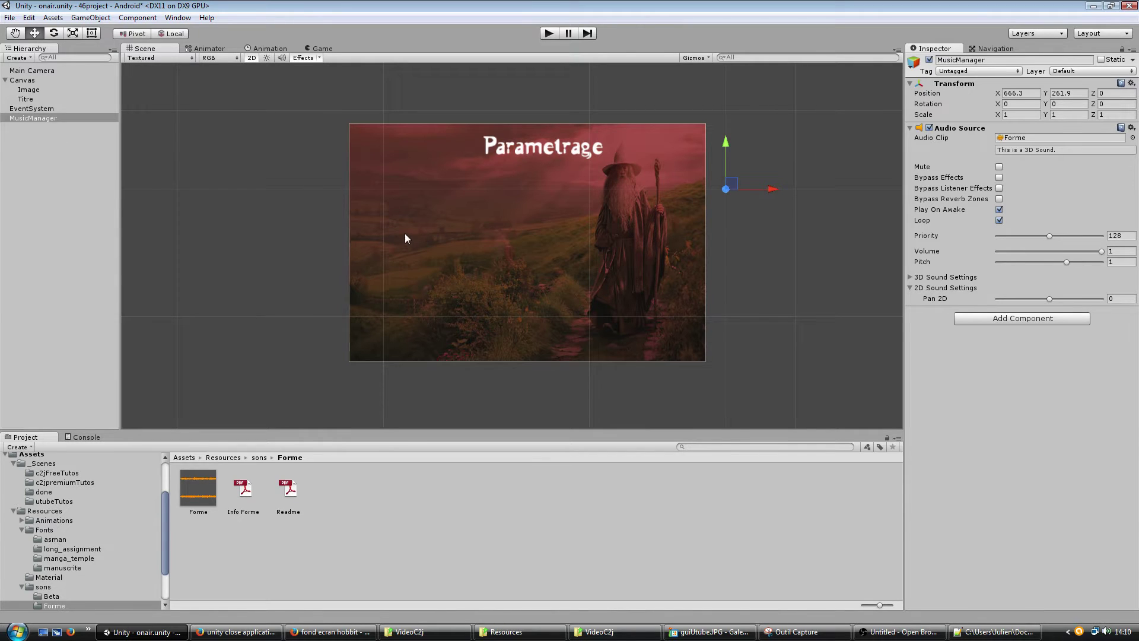
# Add a UI Slider under the Canvas and move it left to Pos X -129.3, Pos Y 11.2
pyautogui.rightClick(23, 81)
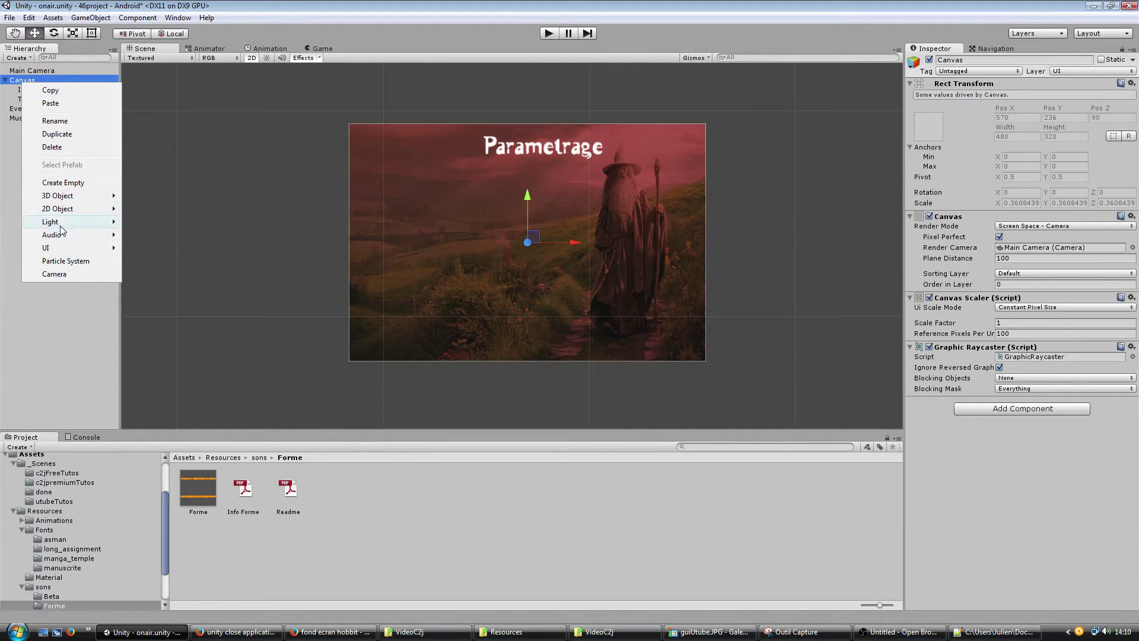
pyautogui.moveTo(56, 248)
pyautogui.click(154, 317)
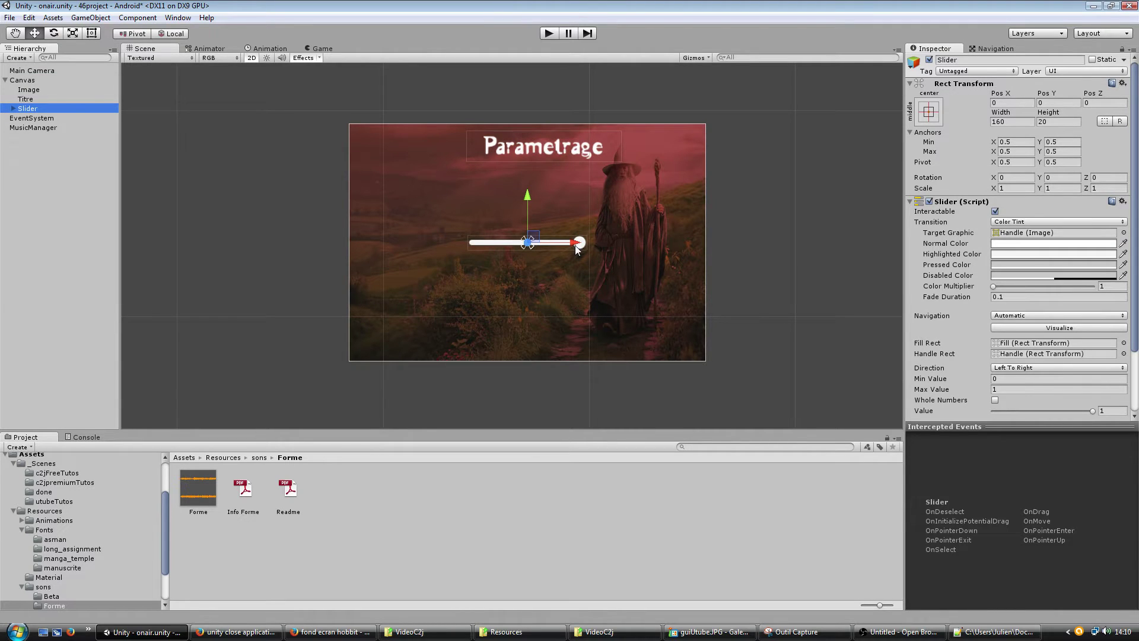
pyautogui.moveTo(575, 247)
pyautogui.mouseDown()
pyautogui.moveTo(474, 247)
pyautogui.moveTo(480, 236)
pyautogui.mouseUp()
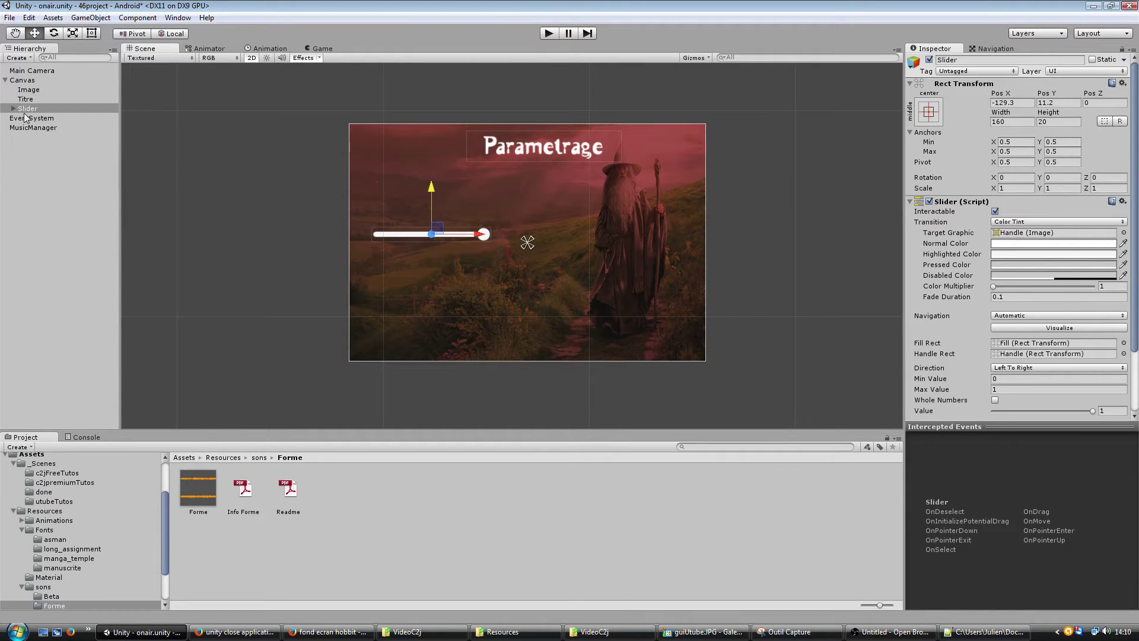
# Add a UI Text under the Canvas and name it LabelMusic
pyautogui.click(27, 80)
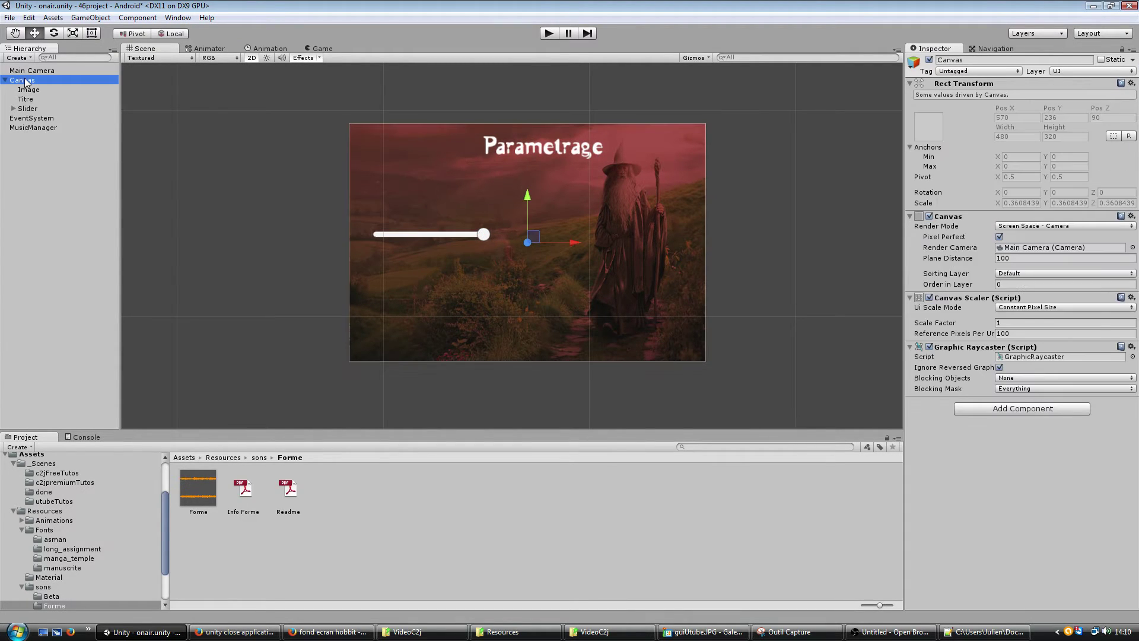
pyautogui.rightClick(27, 80)
pyautogui.moveTo(87, 246)
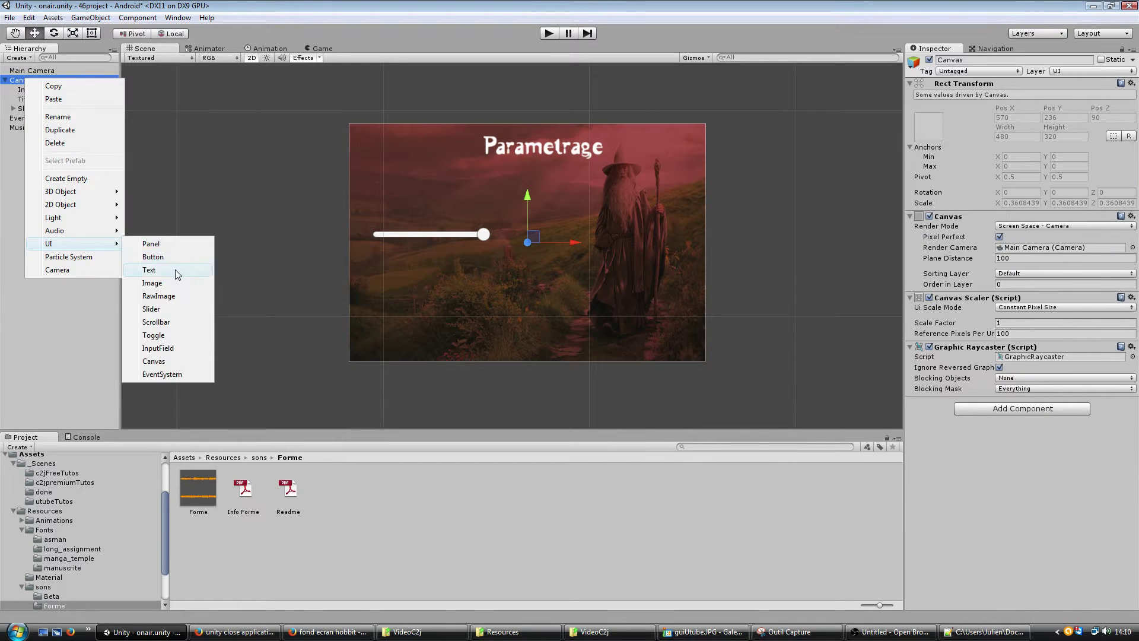
pyautogui.click(176, 269)
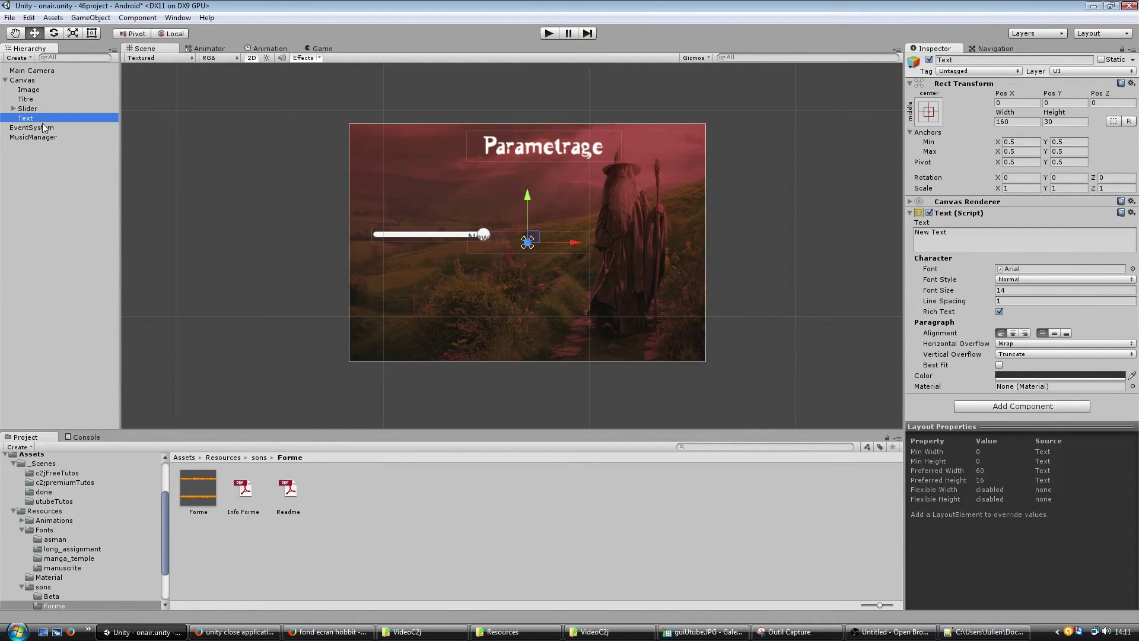
pyautogui.press('F2')
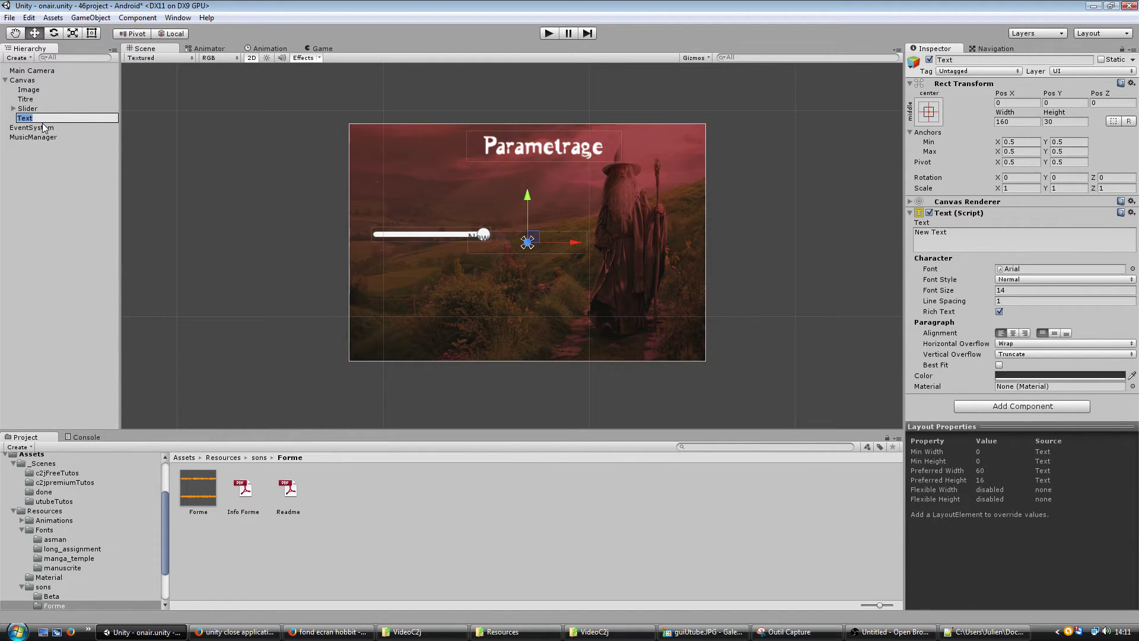
pyautogui.write('Label')
pyautogui.write('Music')
pyautogui.press('Return')
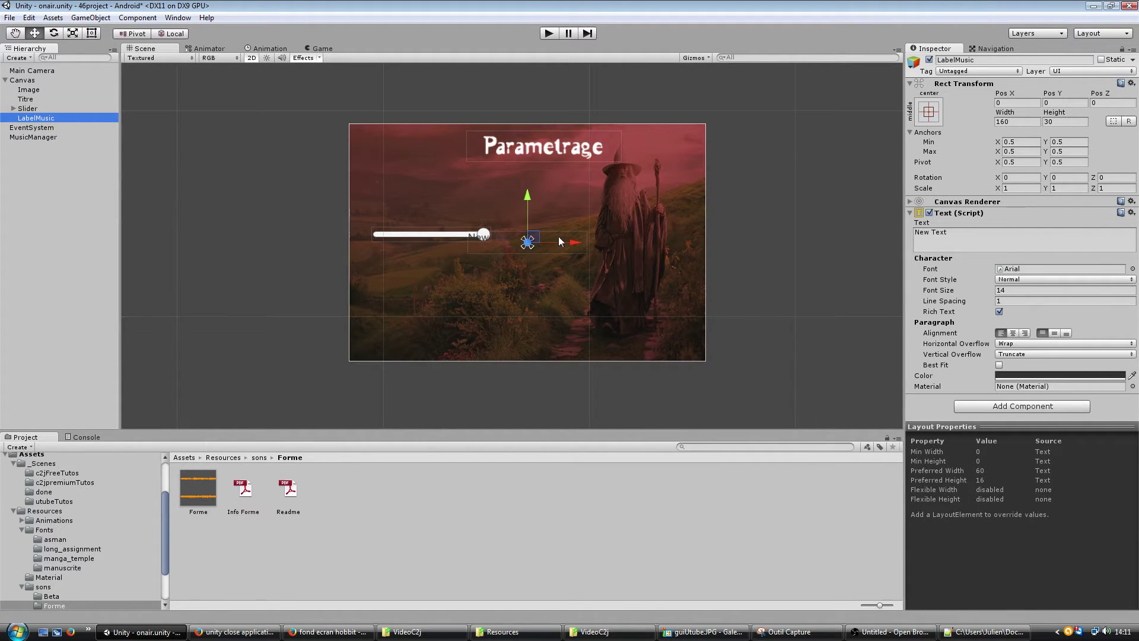
# Place LabelMusic above the slider's left end at Pos X -128.5, Pos Y 26.3
pyautogui.moveTo(573, 241); pyautogui.dragTo(476, 258)
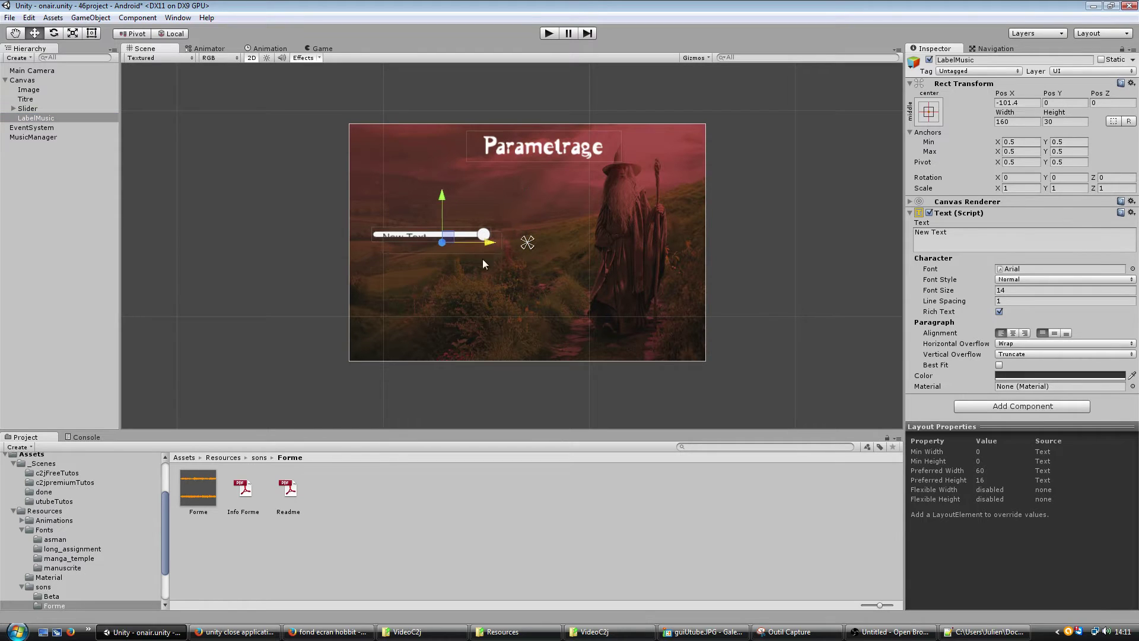
pyautogui.moveTo(431, 197); pyautogui.dragTo(433, 177)
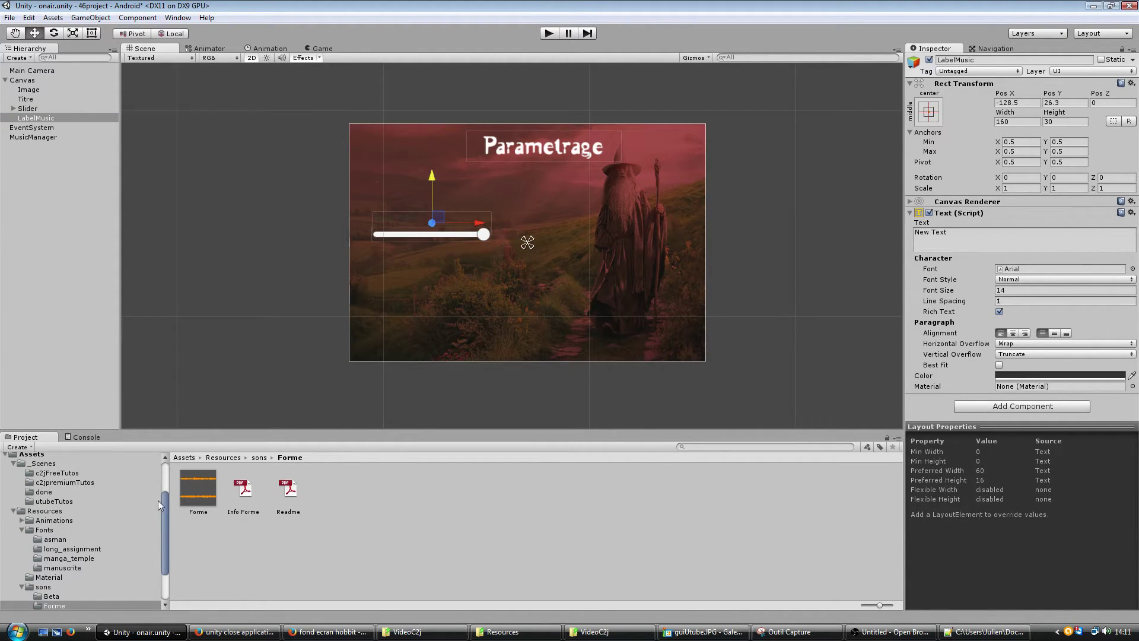
pyautogui.click(223, 457)
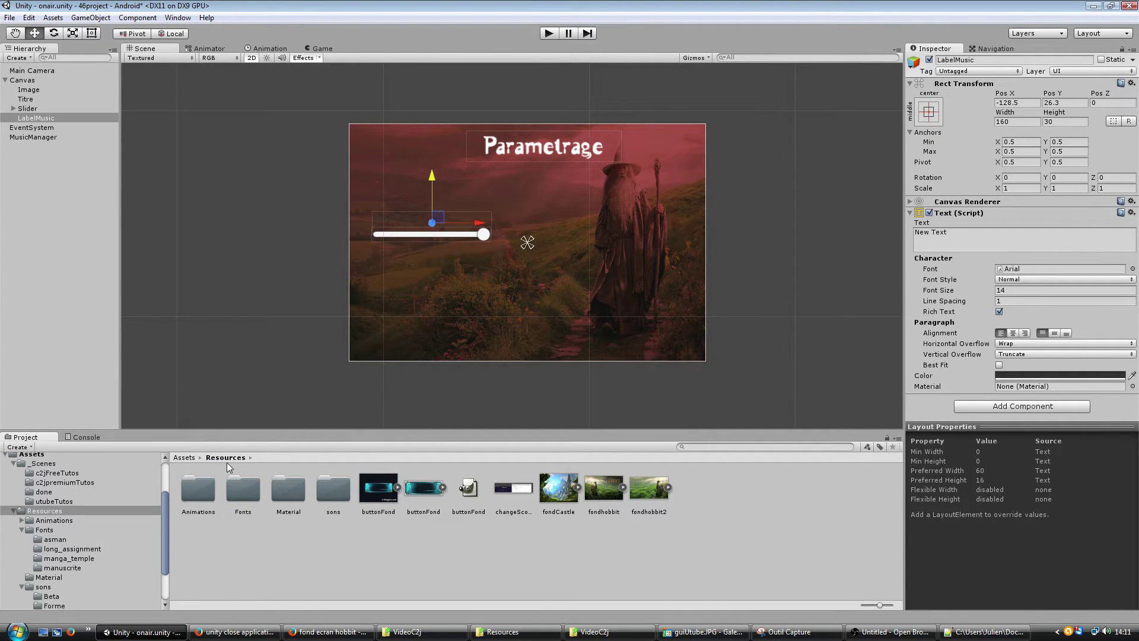
# Set LabelMusic's font to ASMAN and its text colour to white
pyautogui.doubleClick(255, 495)
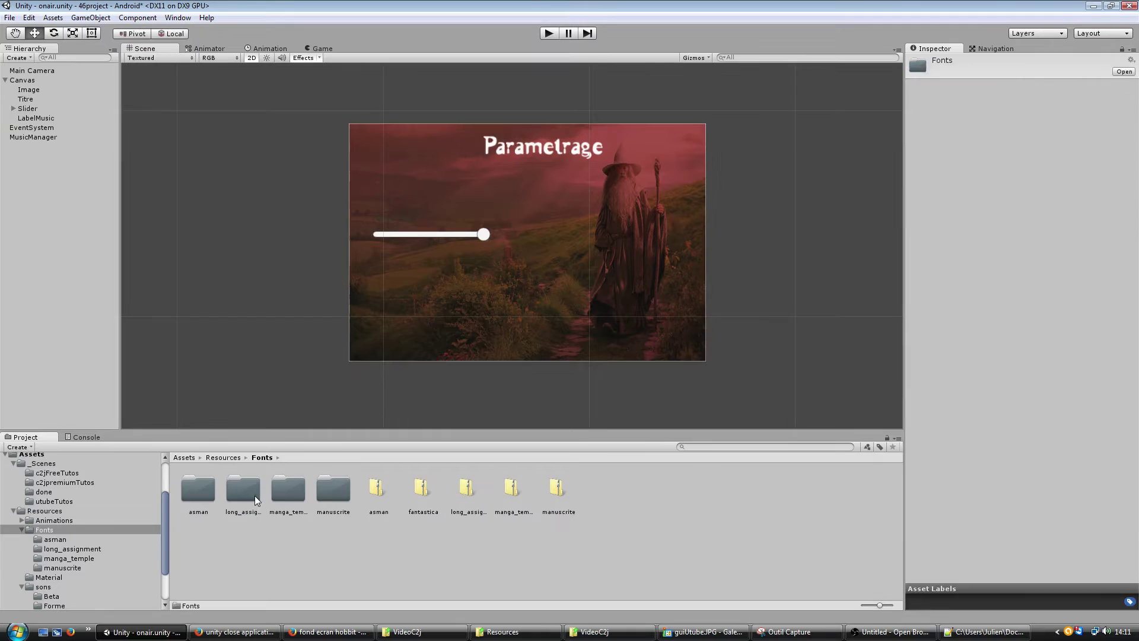
pyautogui.doubleClick(207, 500)
pyautogui.click(37, 118)
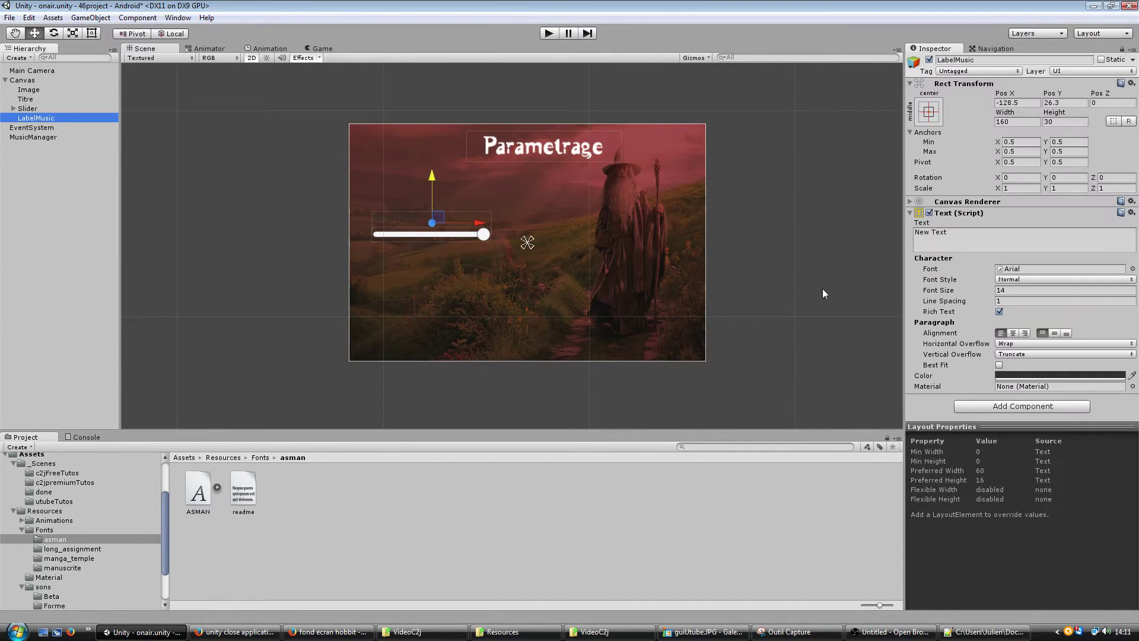
pyautogui.moveTo(204, 497); pyautogui.dragTo(1044, 269)
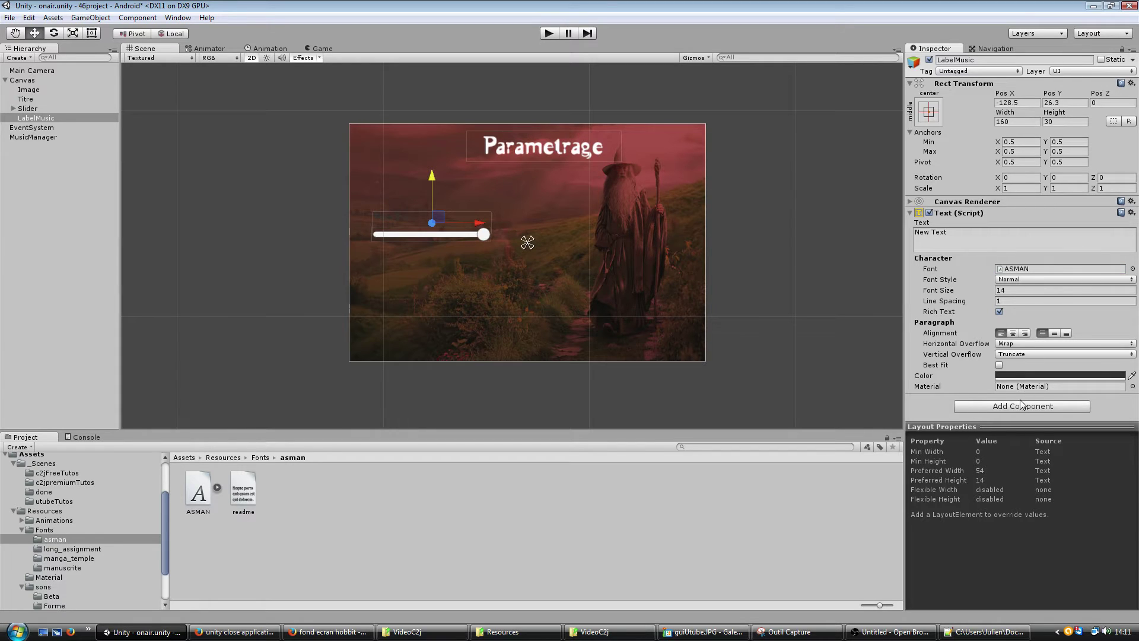
pyautogui.click(1024, 379)
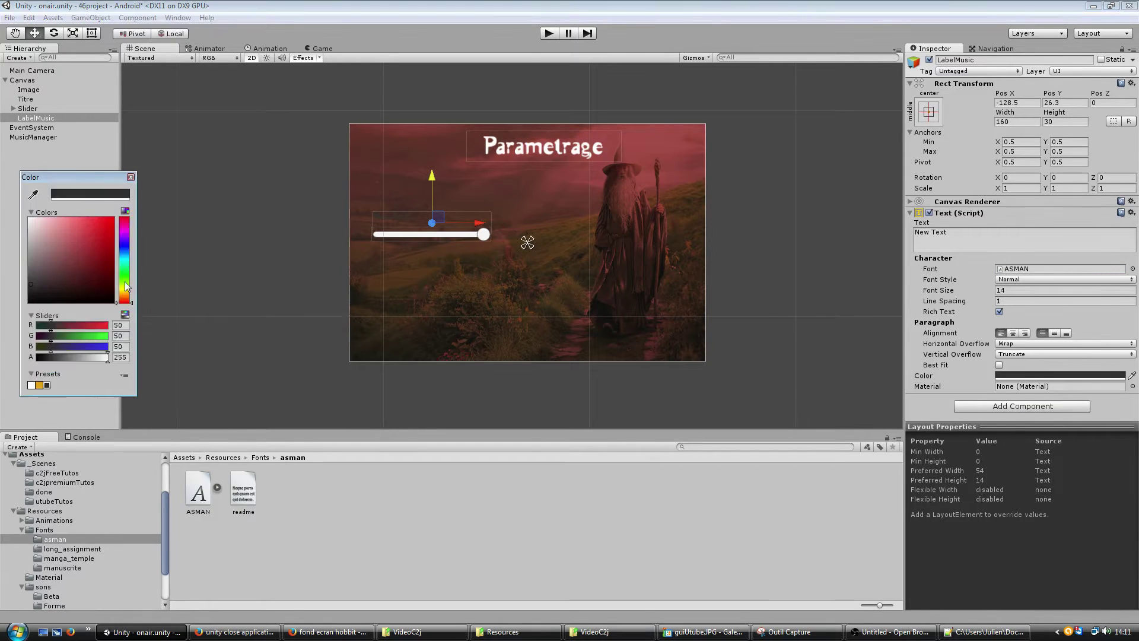
pyautogui.click(31, 220)
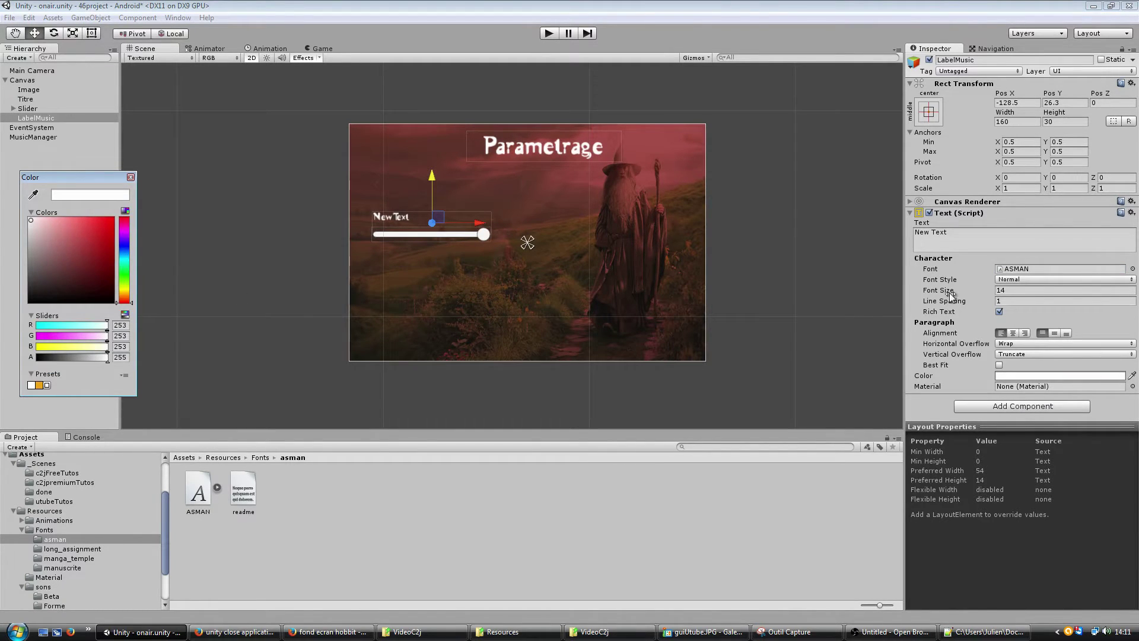
# Set the label's font size to 21, then move it and the Slider up together
pyautogui.click(1001, 291)
pyautogui.write('28')
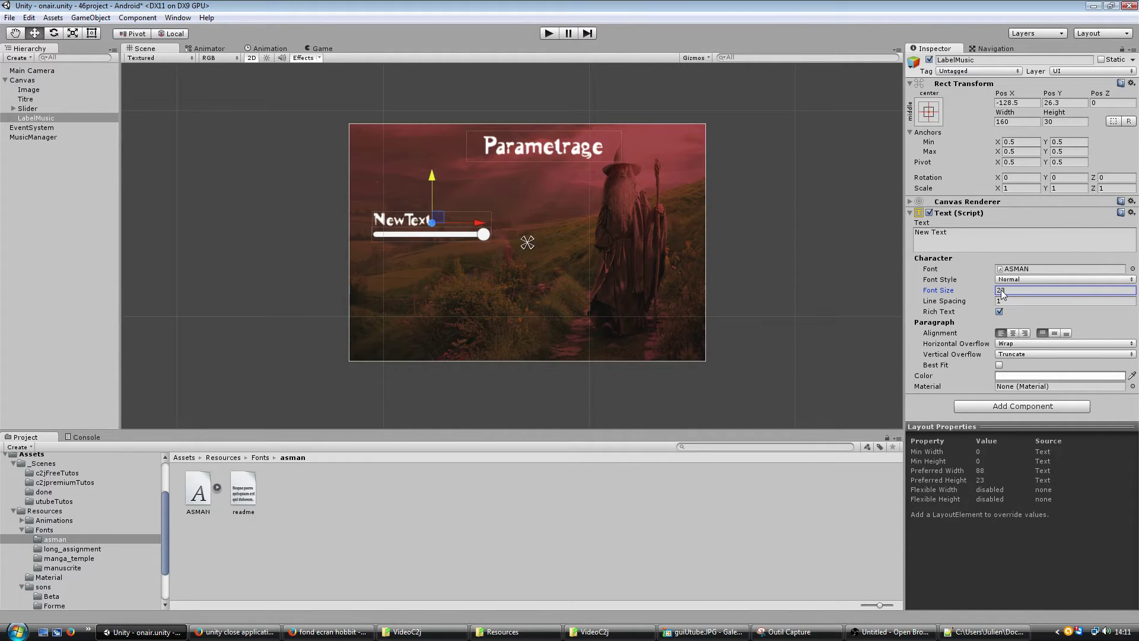
pyautogui.press('BackSpace')
pyautogui.write('1')
pyautogui.keyDown('ctrl'); pyautogui.click(30, 110); pyautogui.keyUp('ctrl')
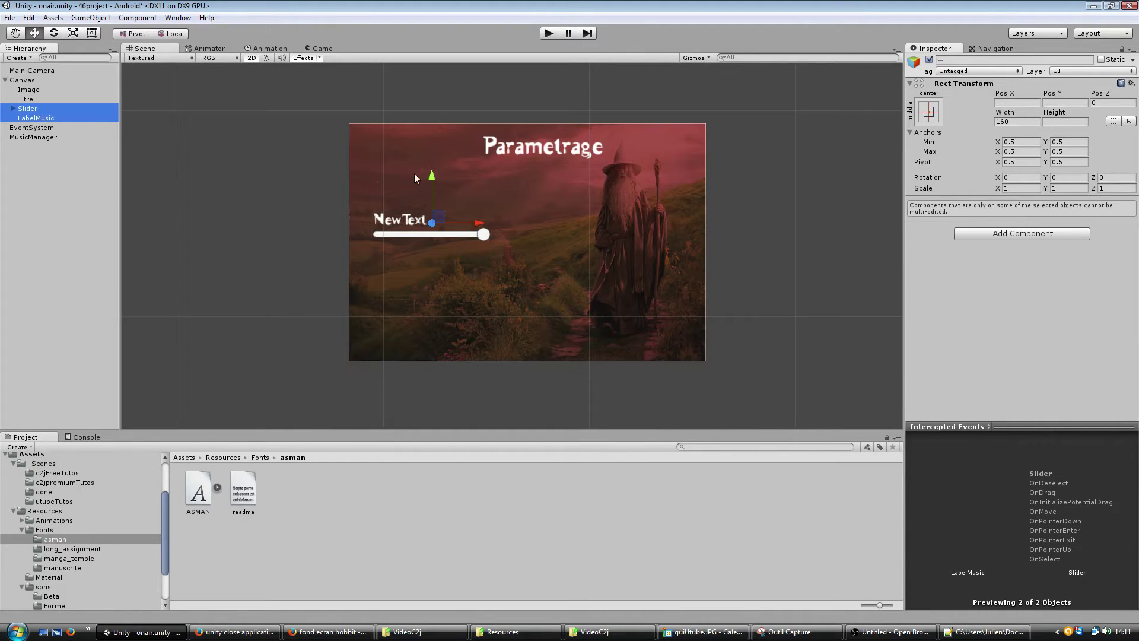
pyautogui.moveTo(431, 174)
pyautogui.mouseDown()
pyautogui.moveTo(433, 144)
pyautogui.moveTo(432, 156)
pyautogui.mouseUp()
# Change LabelMusic's text to 'Volume music' and run the scene in Play mode
pyautogui.click(30, 118)
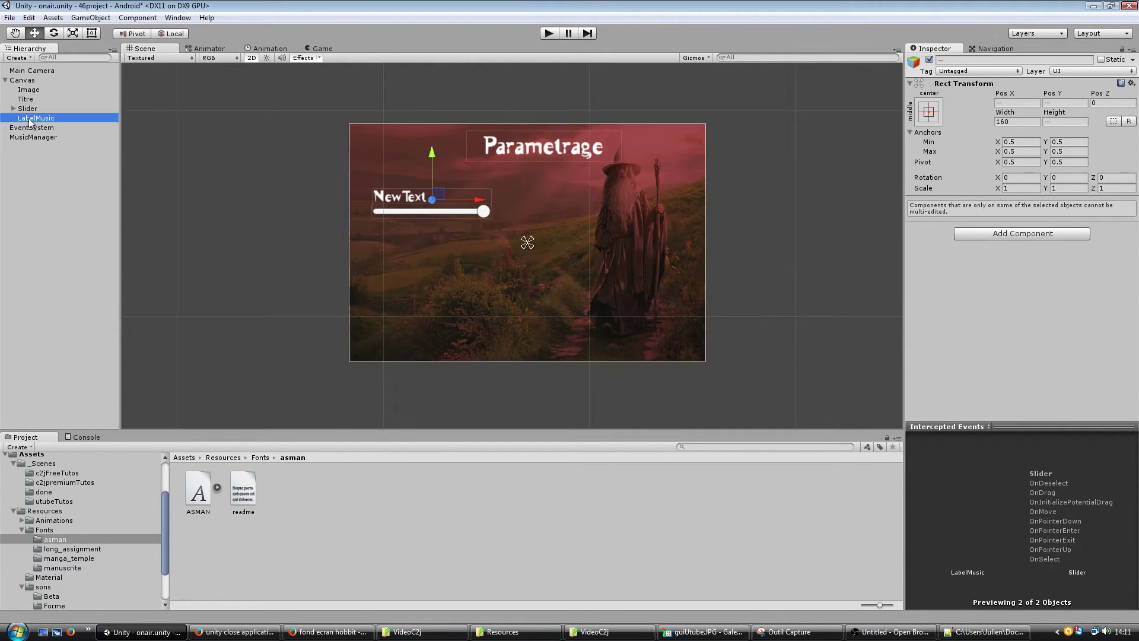
pyautogui.click(973, 233)
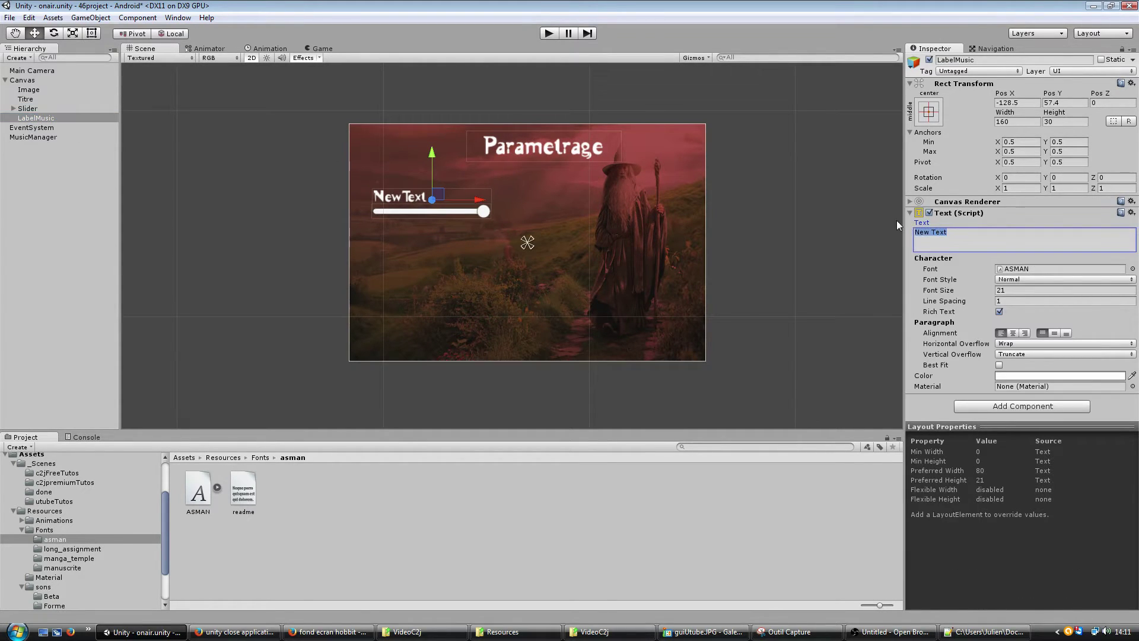
pyautogui.write('Volume M')
pyautogui.press('BackSpace')
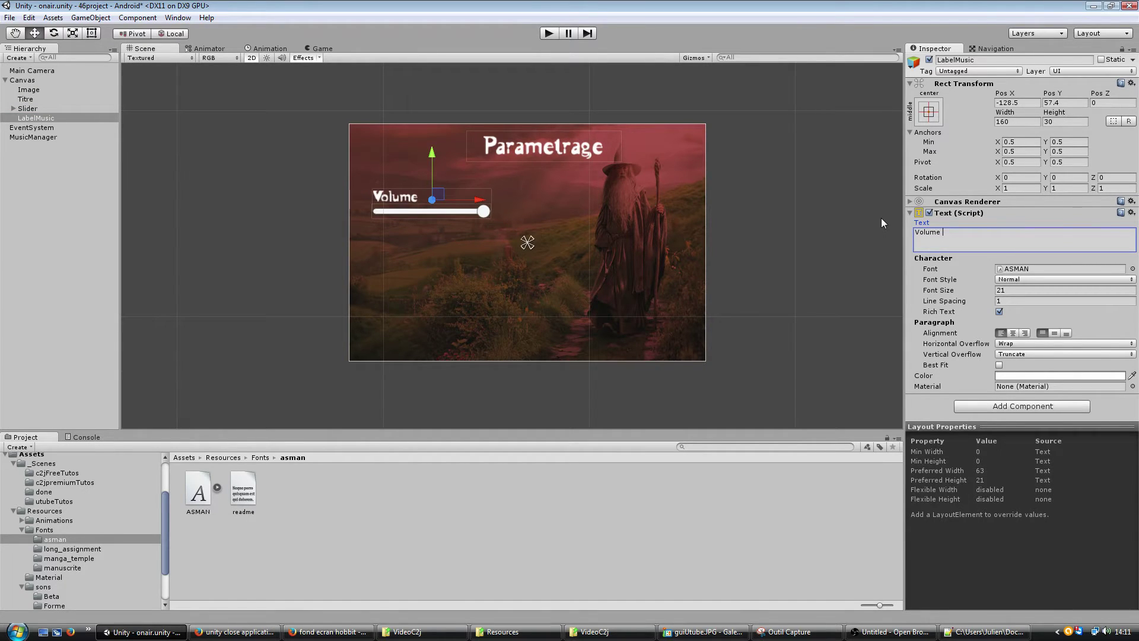
pyautogui.write('mus')
pyautogui.write('ic')
pyautogui.click(549, 34)
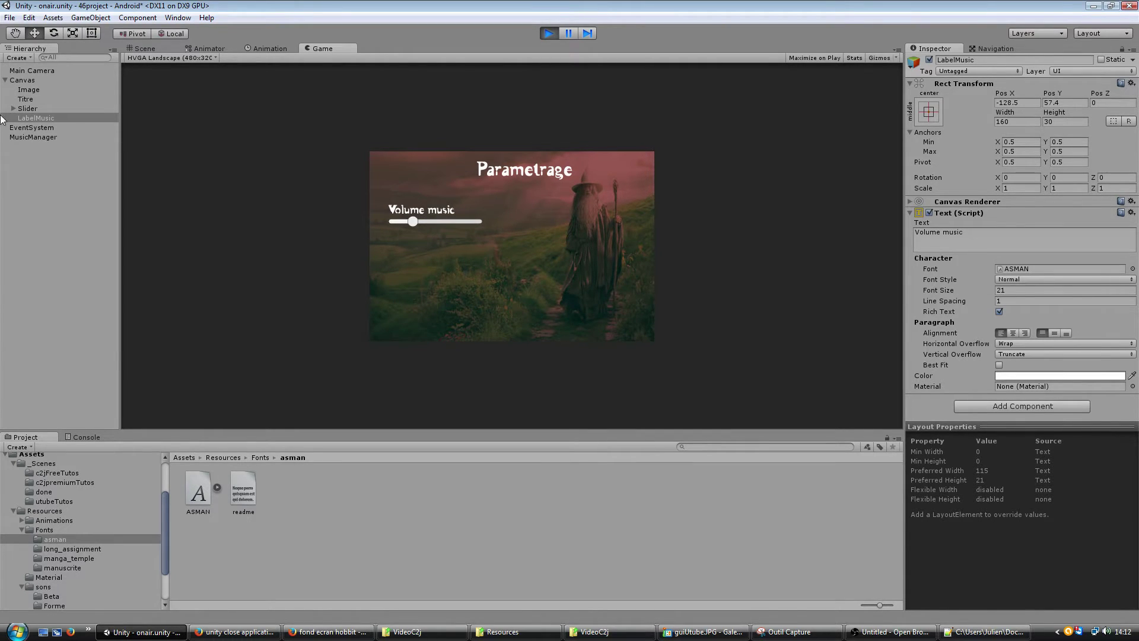
# Drag the Slider's handle to 0, to 1, then about halfway while watching its Value
pyautogui.click(28, 108)
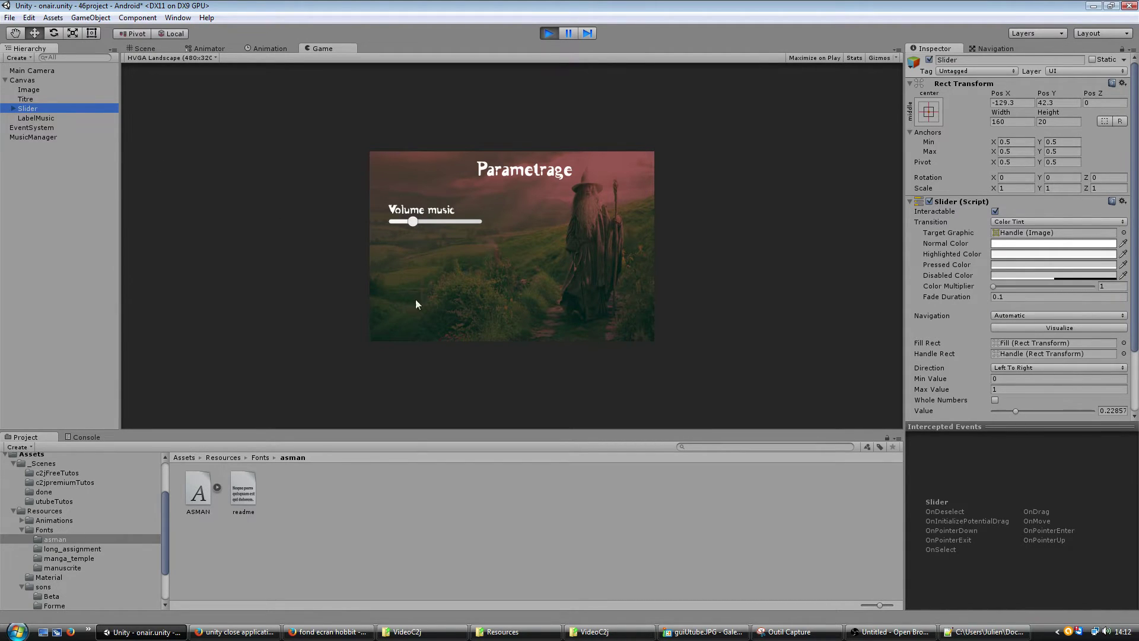
pyautogui.moveTo(413, 222); pyautogui.dragTo(390, 226)
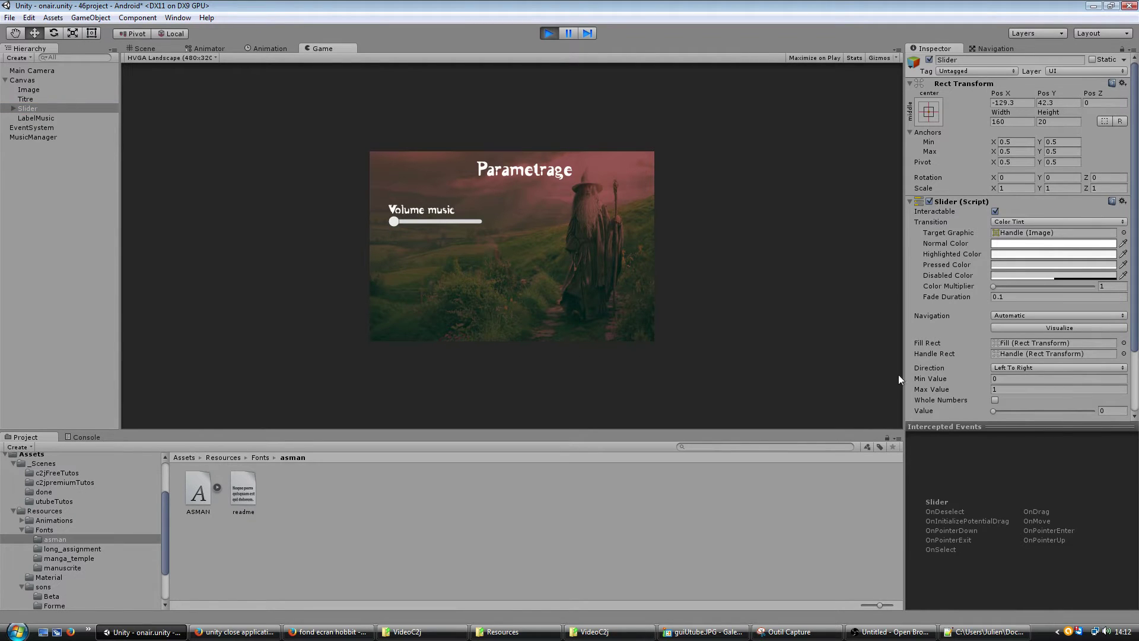
pyautogui.click(1104, 409)
pyautogui.moveTo(393, 221); pyautogui.dragTo(486, 229)
pyautogui.moveTo(470, 222); pyautogui.dragTo(435, 228)
# Set the Slider's Max Value to 100 and test the slider in Play mode
pyautogui.click(550, 32)
pyautogui.click(1013, 390)
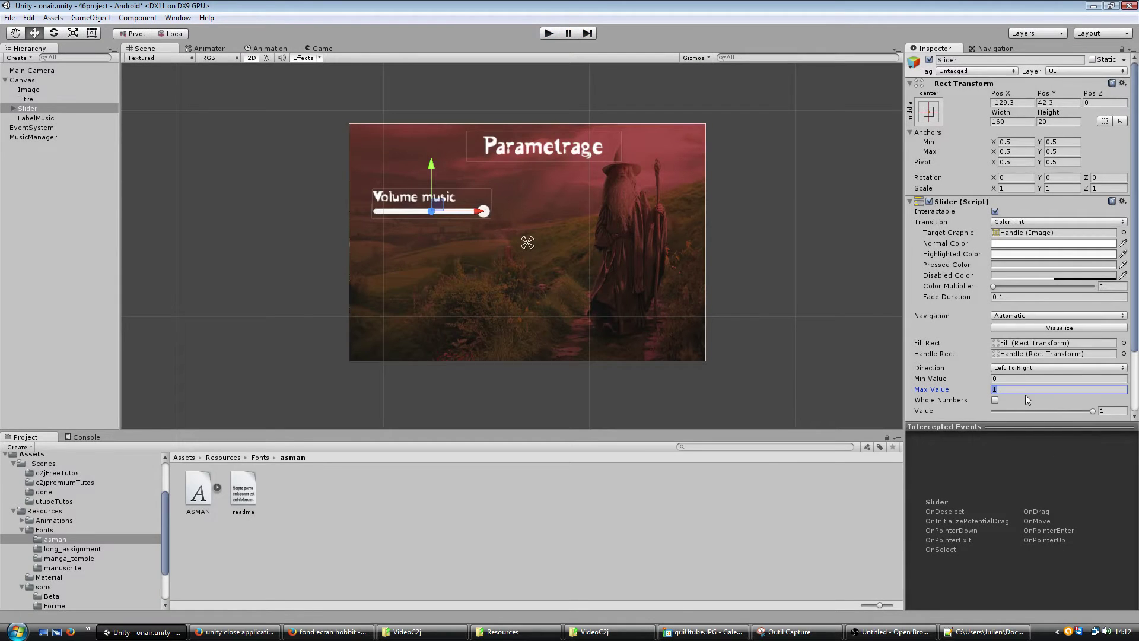
pyautogui.write('100')
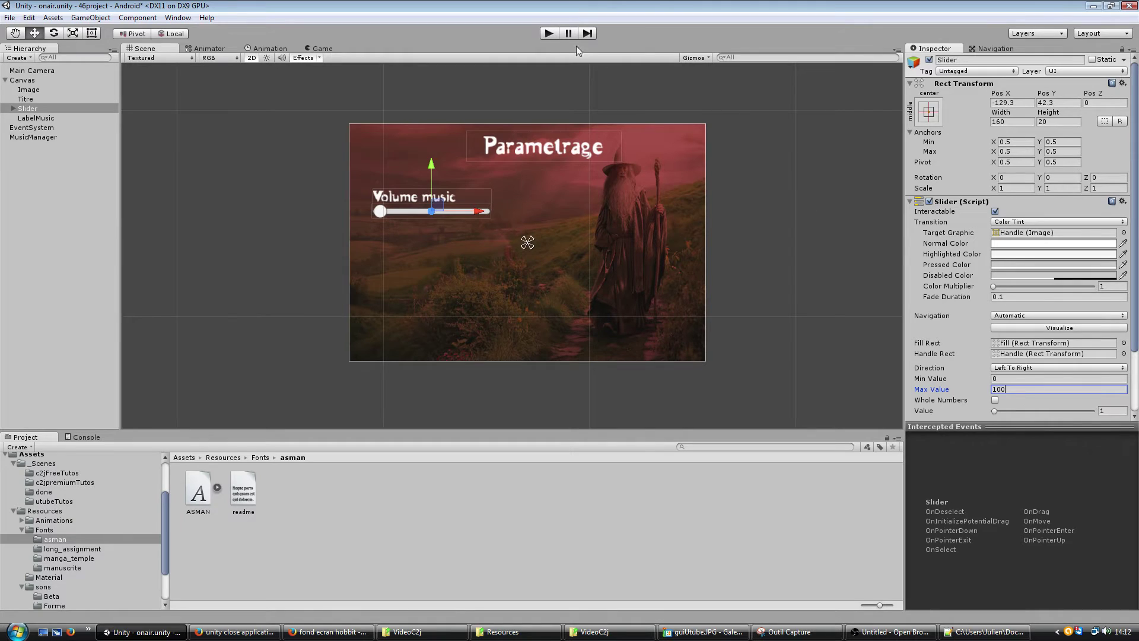
pyautogui.click(549, 33)
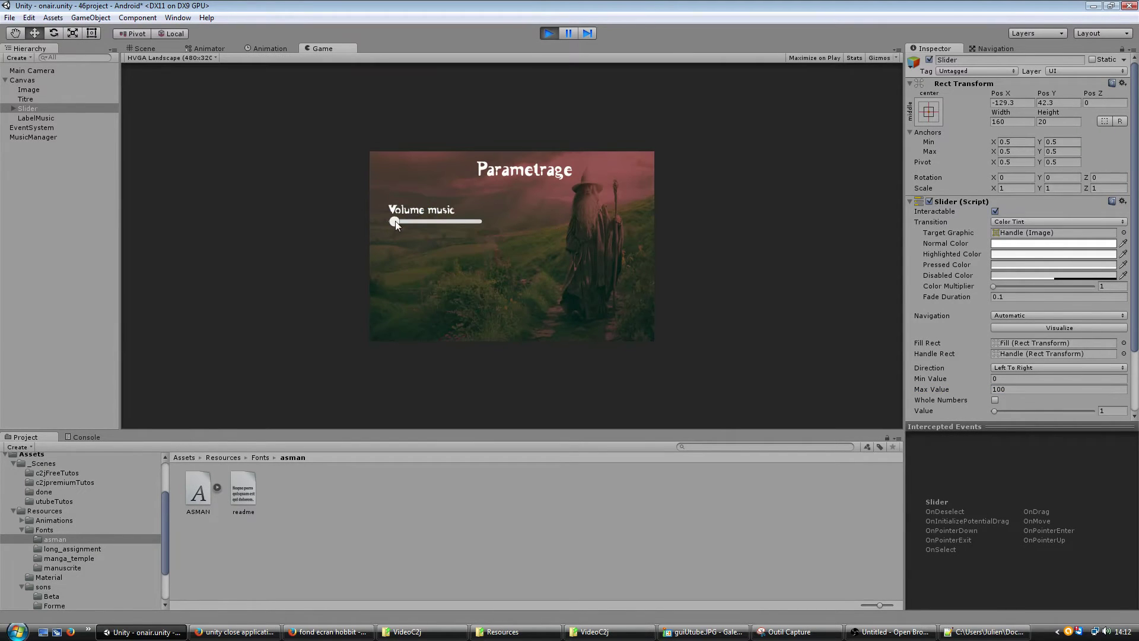
pyautogui.moveTo(395, 220); pyautogui.dragTo(435, 226)
pyautogui.click(551, 35)
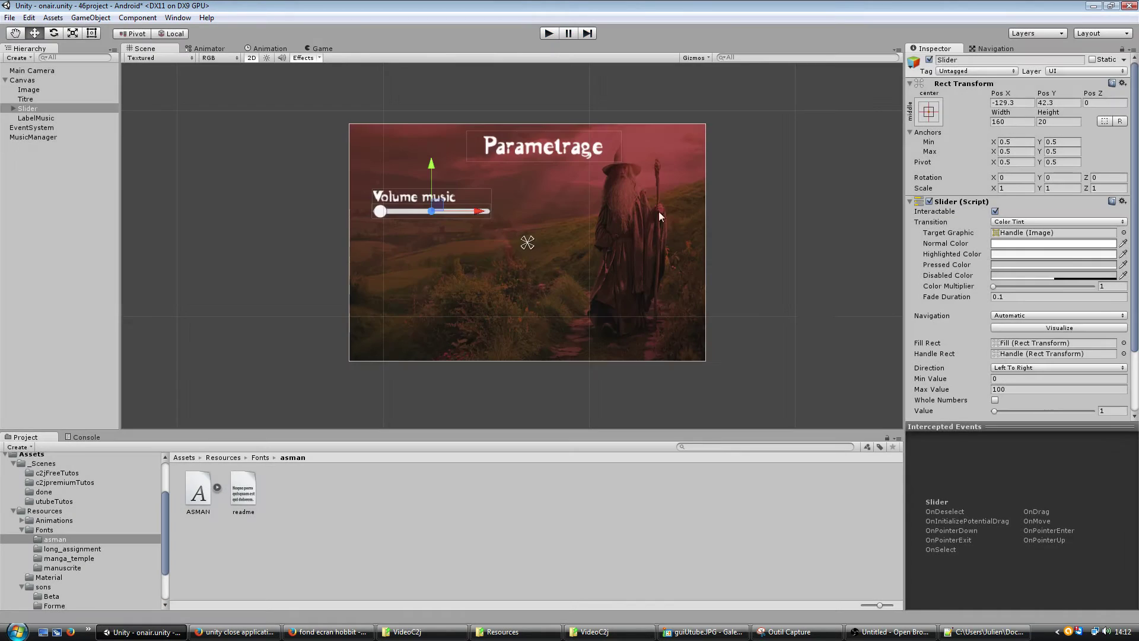
# Change Max Value to 10 with Value 10, then test the slider in Play mode again
pyautogui.click(997, 389)
pyautogui.write('10')
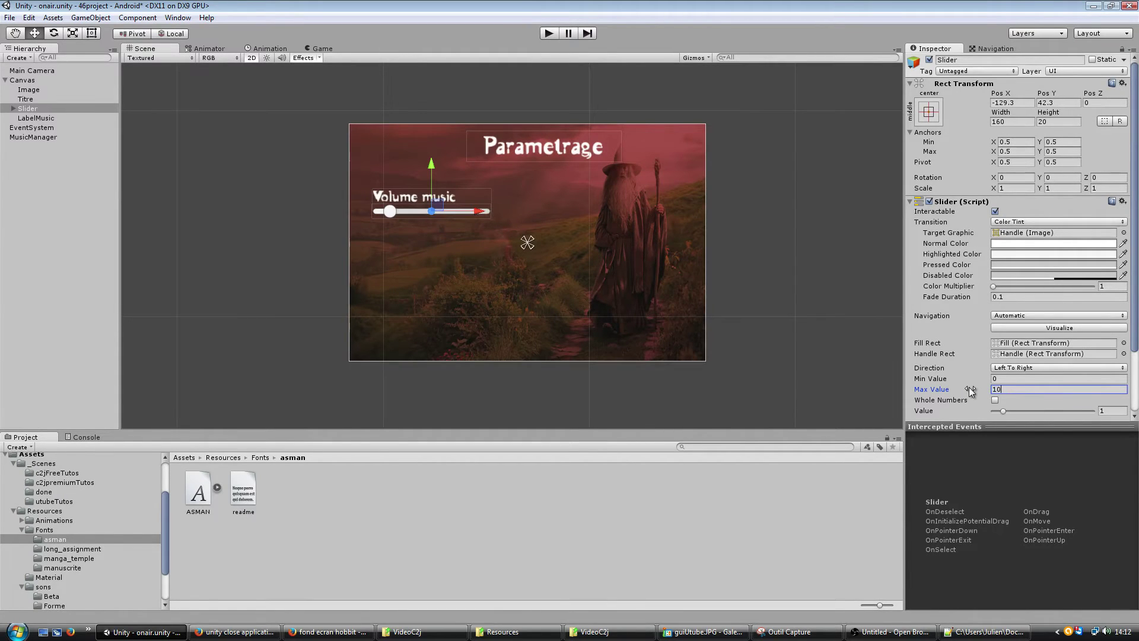
pyautogui.moveTo(1001, 411); pyautogui.dragTo(1094, 412)
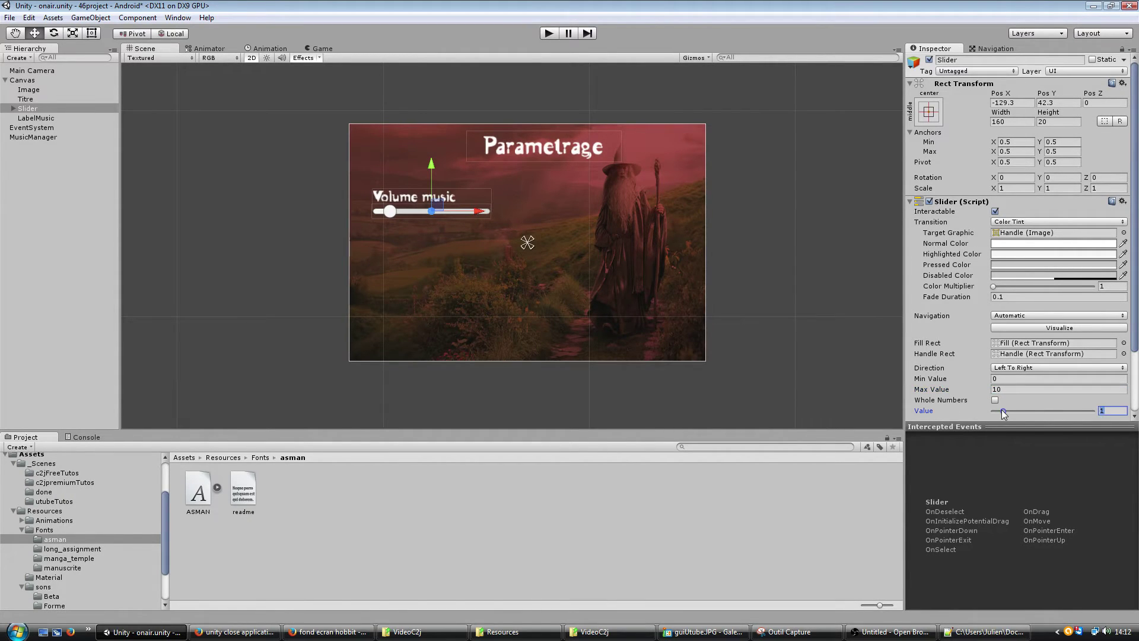
pyautogui.click(549, 33)
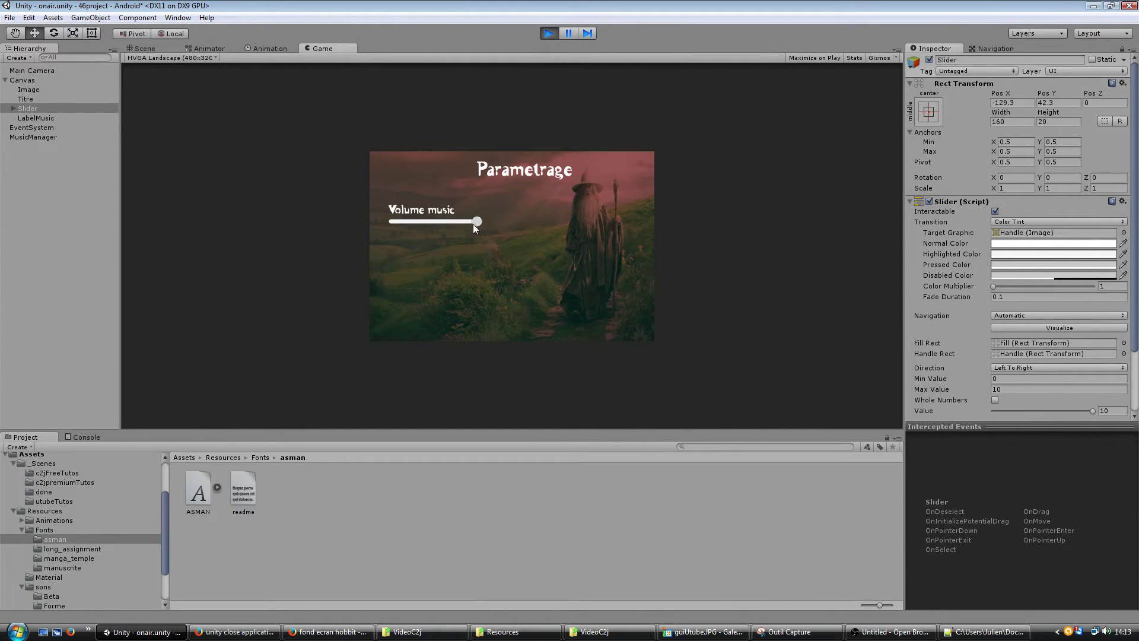
pyautogui.moveTo(473, 225)
pyautogui.mouseDown()
pyautogui.moveTo(414, 227)
pyautogui.moveTo(464, 239)
pyautogui.moveTo(384, 235)
pyautogui.mouseUp()
pyautogui.click(543, 34)
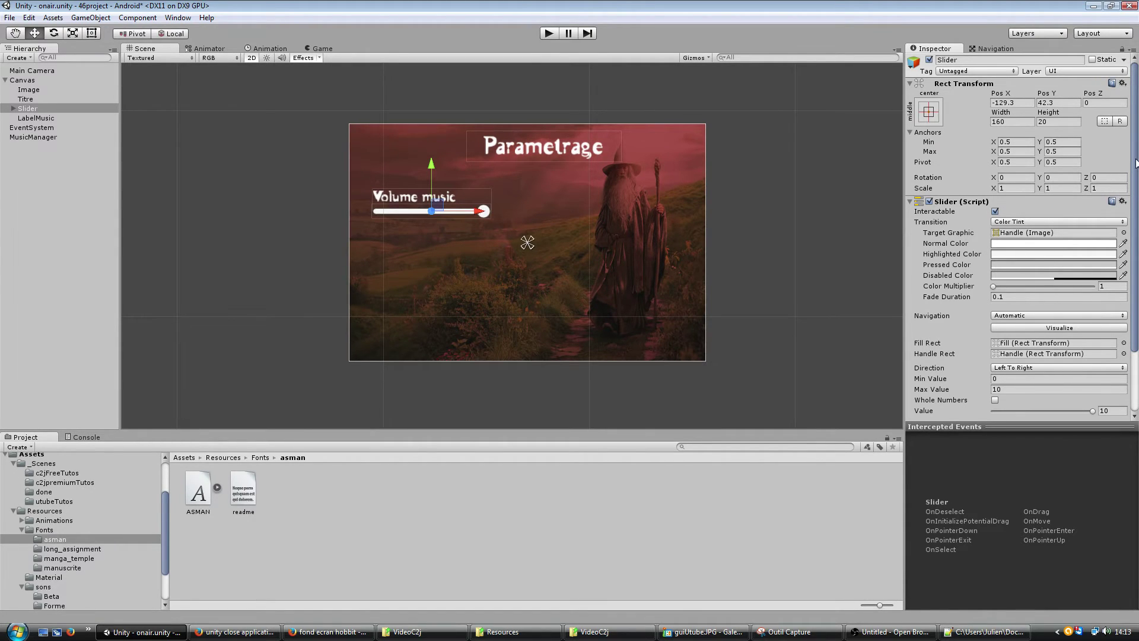
pyautogui.scroll(-3, 1136, 163)
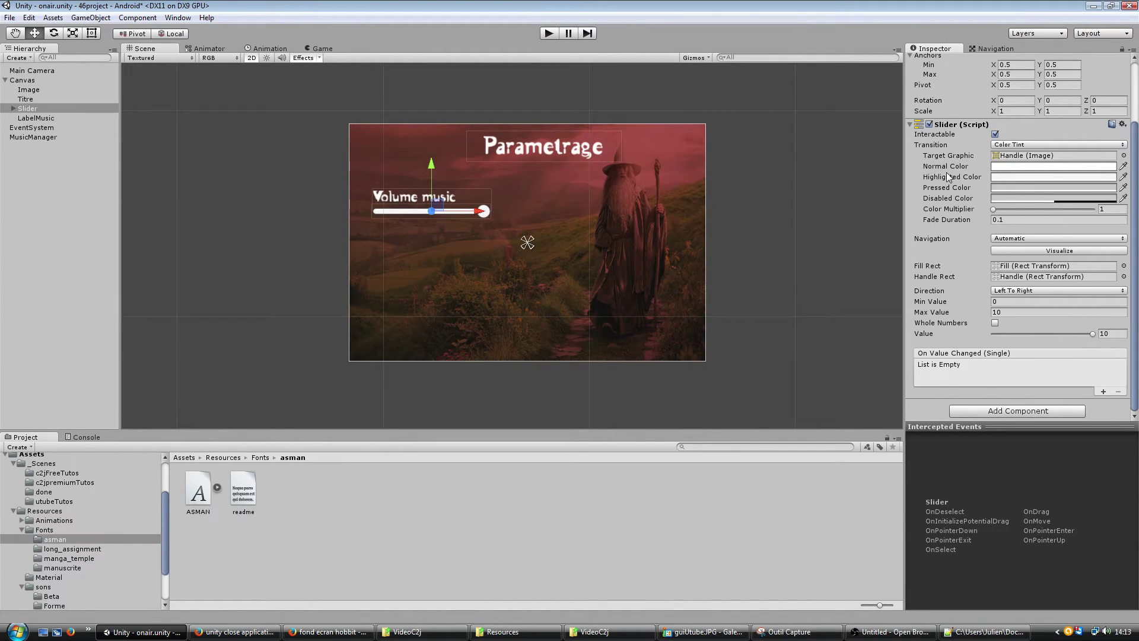
pyautogui.click(1016, 292)
pyautogui.click(1036, 330)
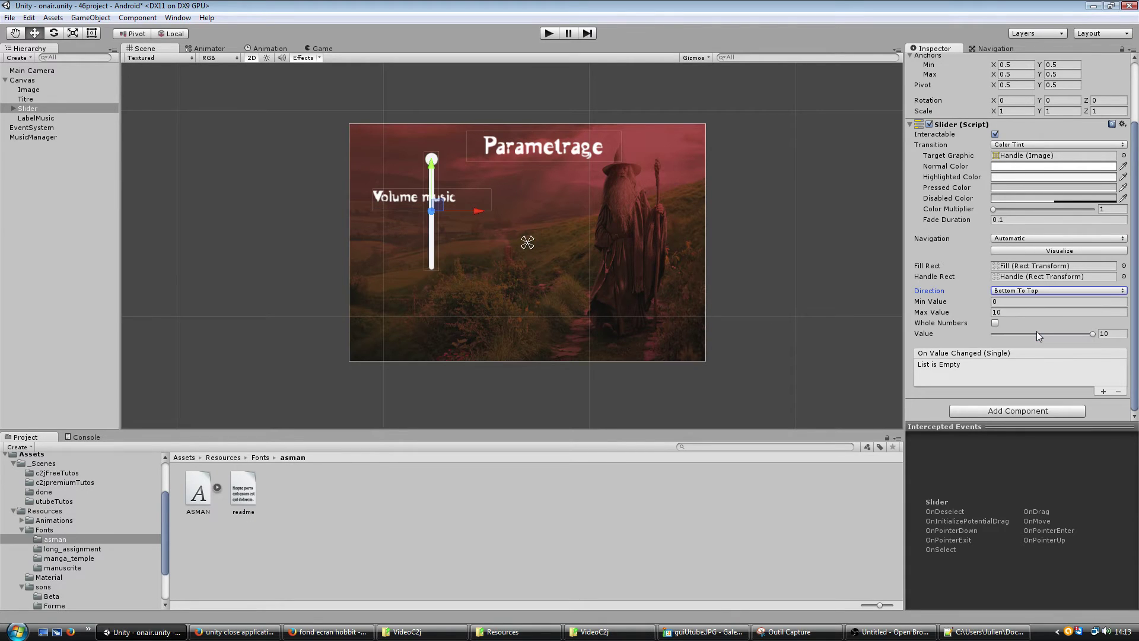
pyautogui.click(1031, 292)
pyautogui.click(1031, 344)
pyautogui.click(1016, 291)
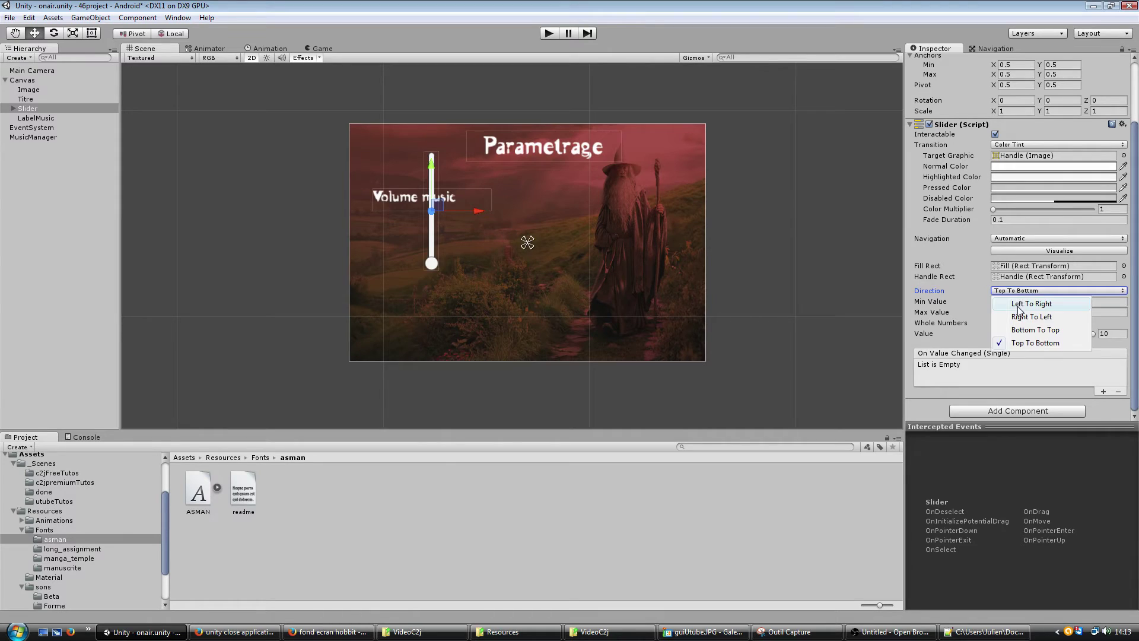
pyautogui.click(1020, 308)
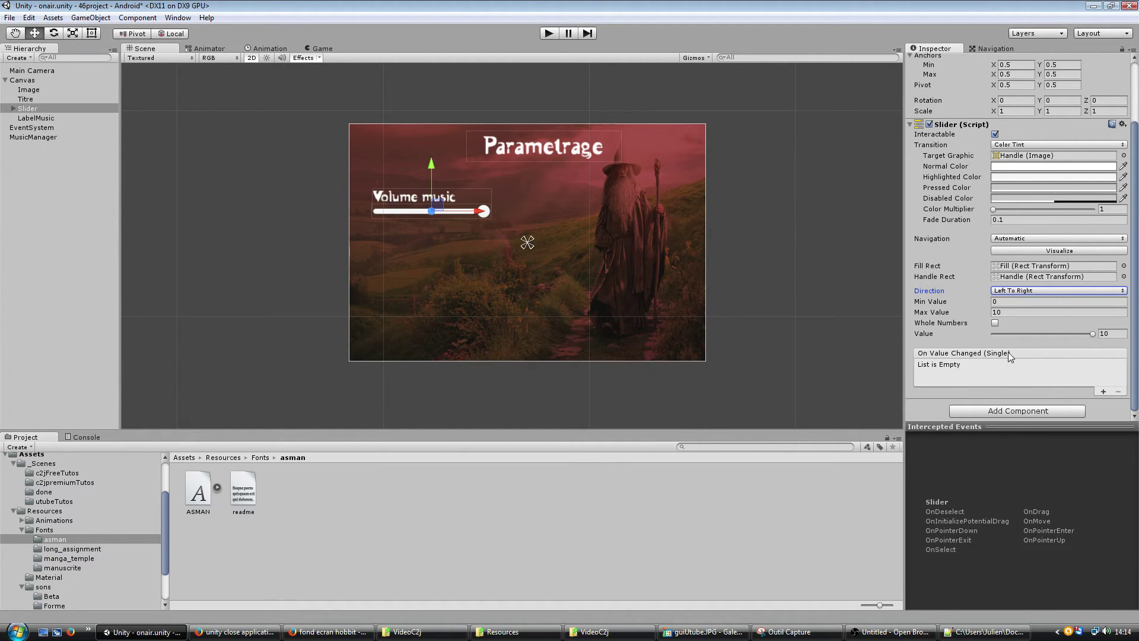
# Add an On Value Changed entry targeting MusicManager that calls AudioSource.volume
pyautogui.click(1103, 391)
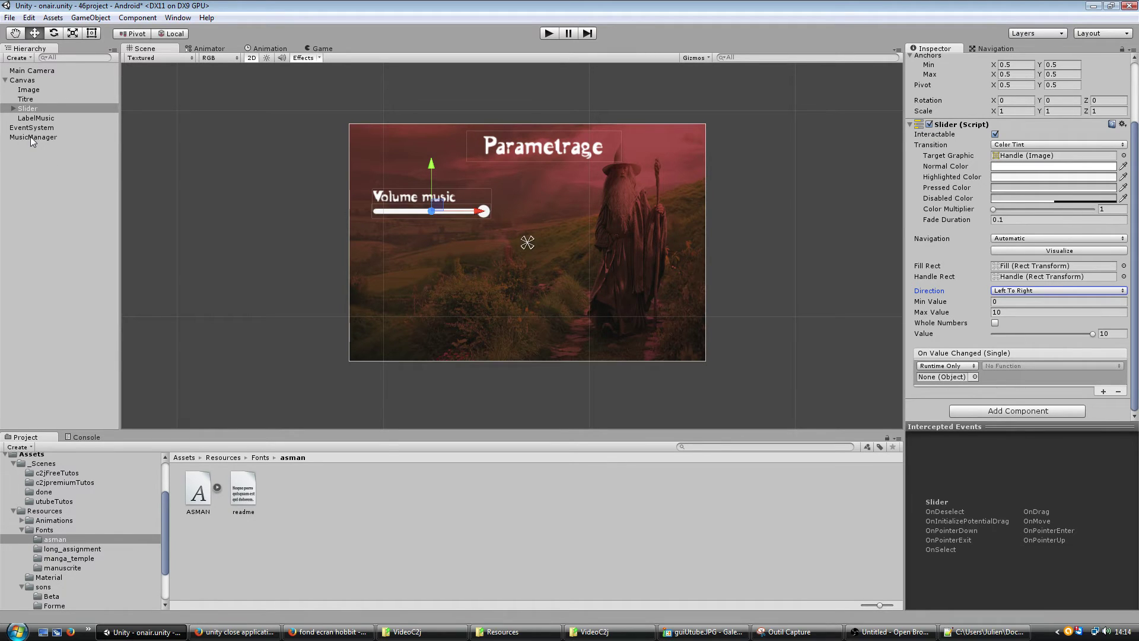
pyautogui.click(974, 377)
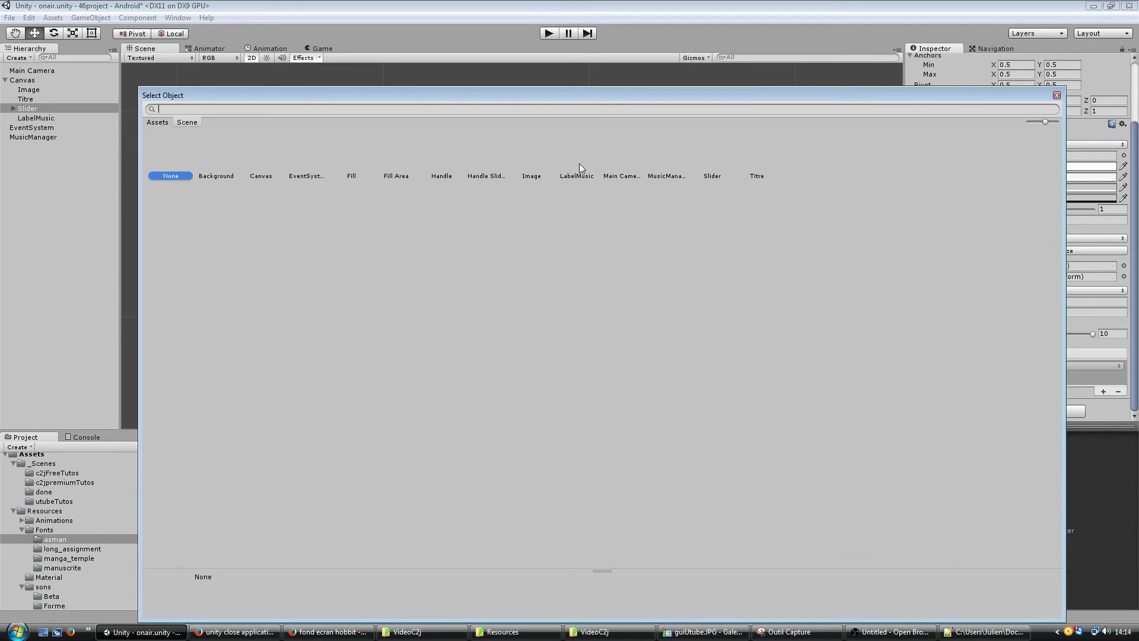
pyautogui.doubleClick(663, 167)
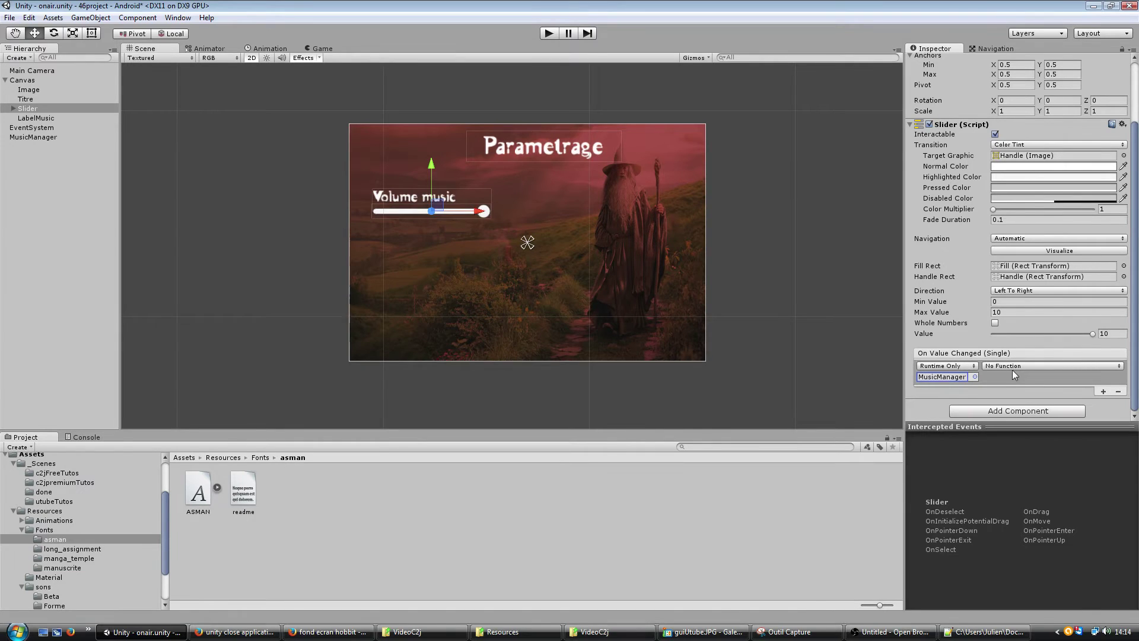
pyautogui.click(1011, 369)
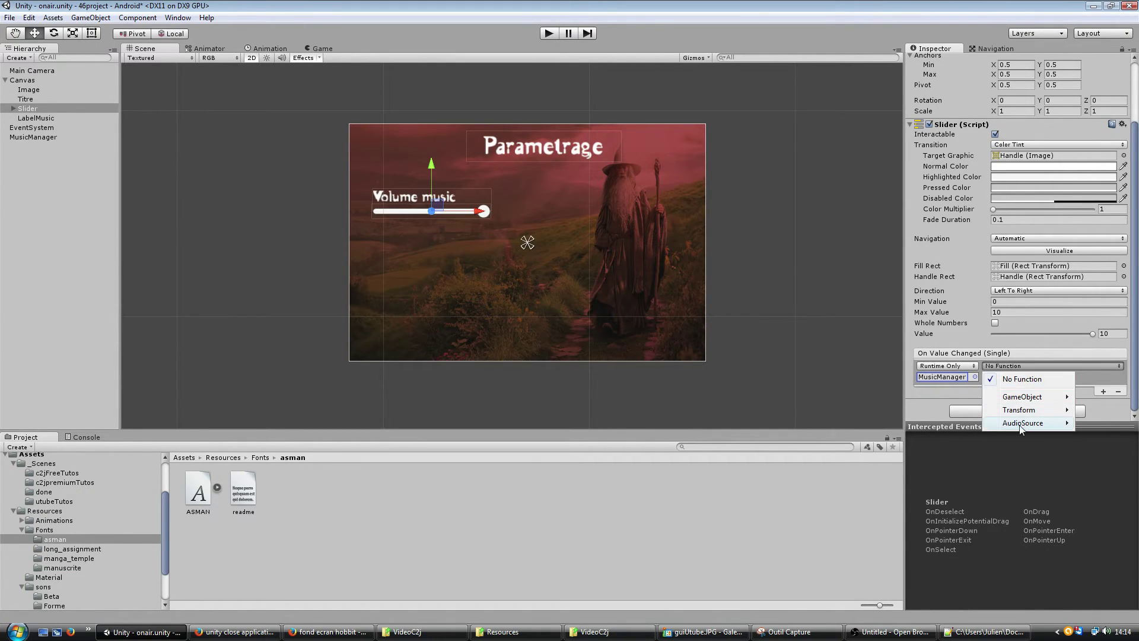
pyautogui.moveTo(1022, 427)
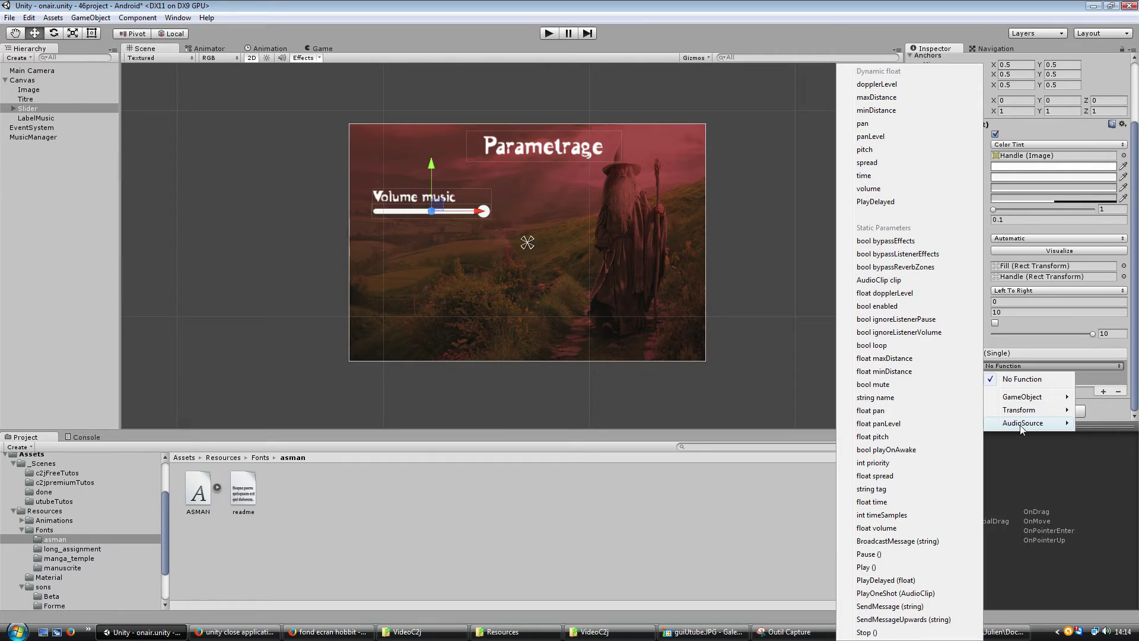
pyautogui.click(868, 189)
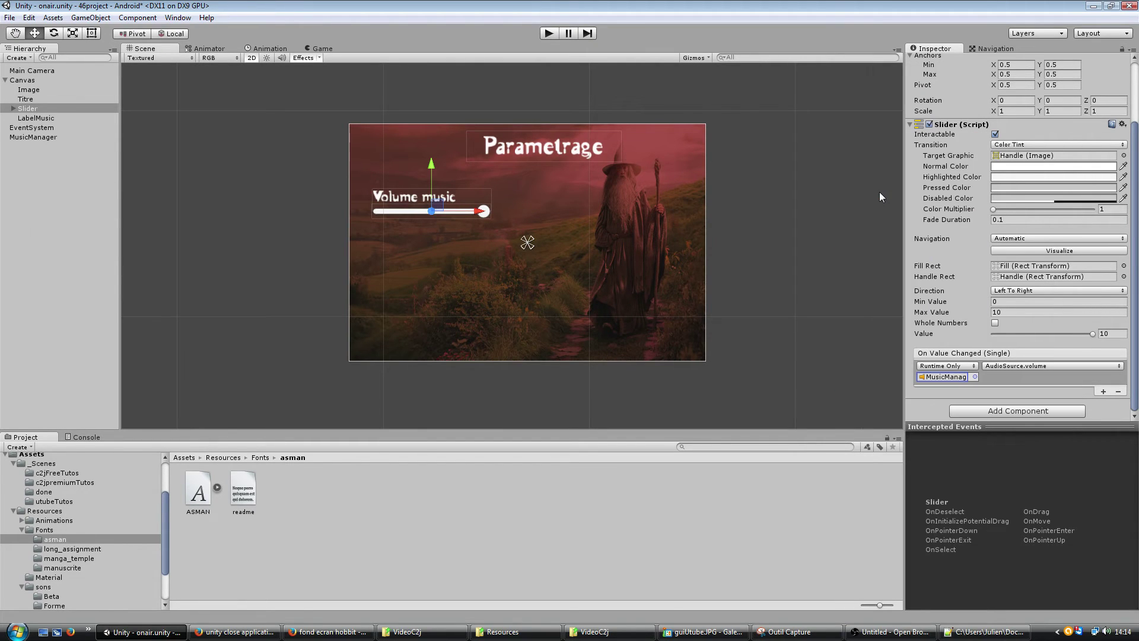
pyautogui.click(999, 367)
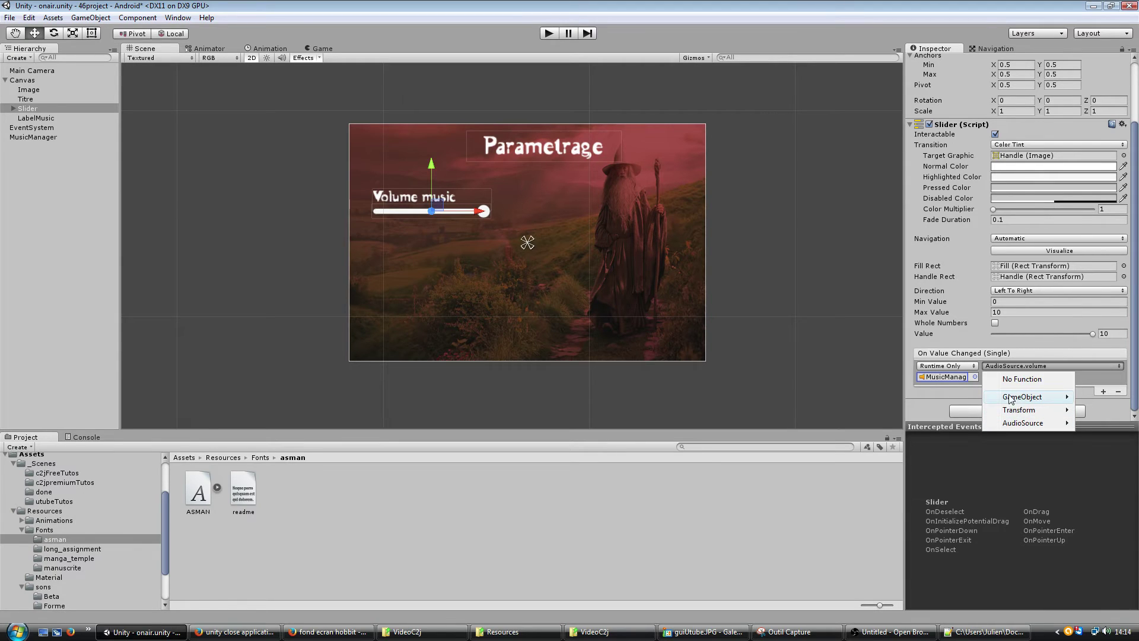
pyautogui.click(1005, 401)
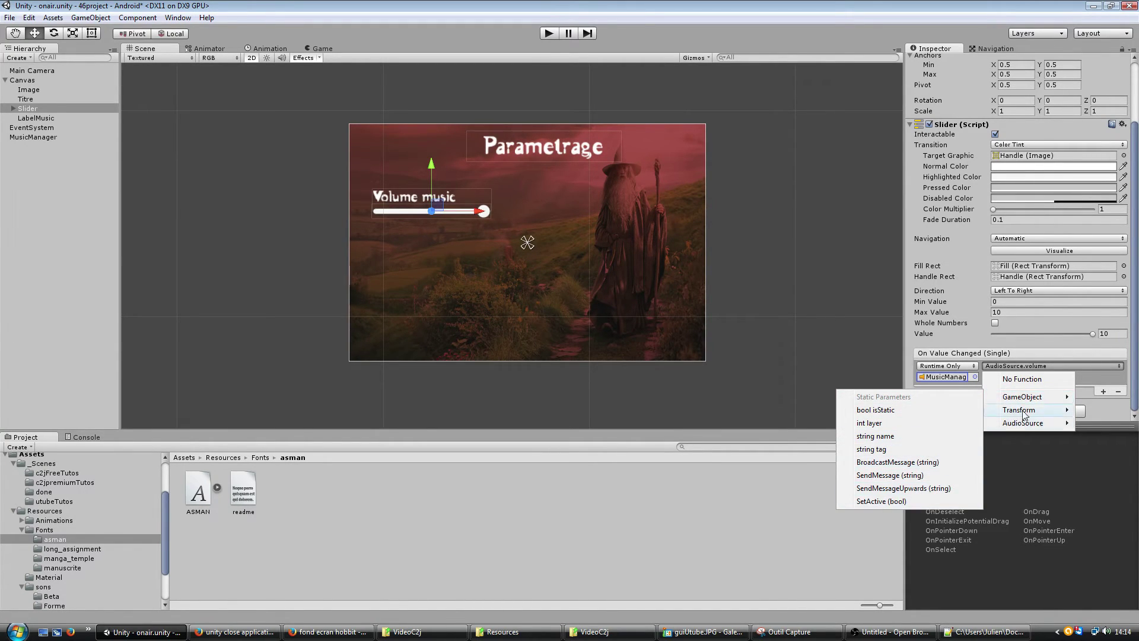
pyautogui.moveTo(1020, 414)
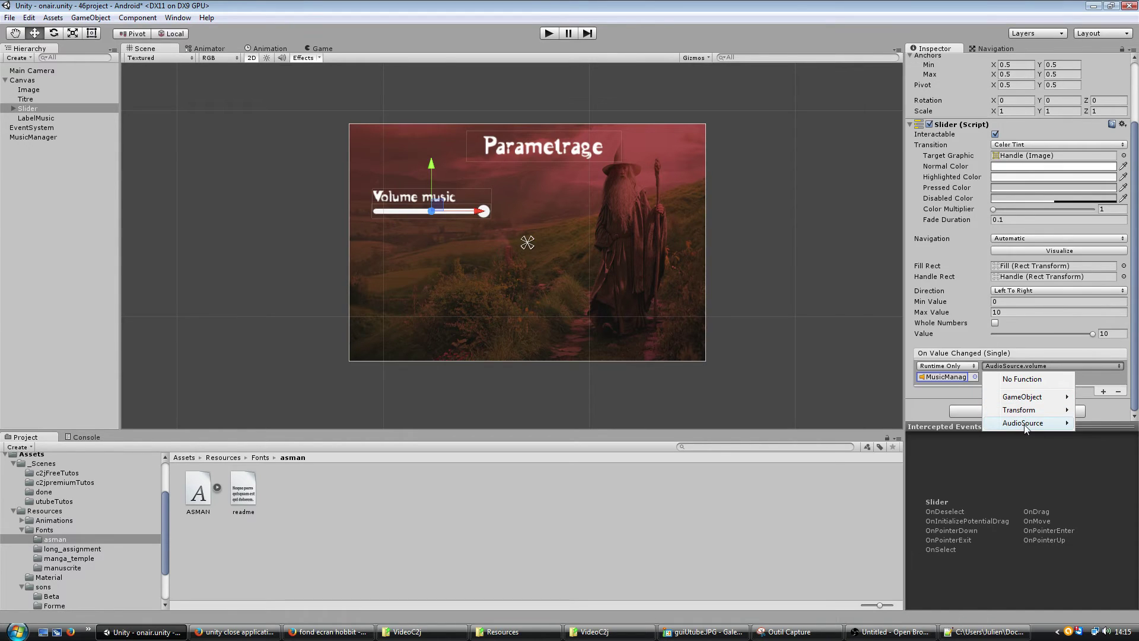
pyautogui.moveTo(1027, 425)
pyautogui.click(868, 189)
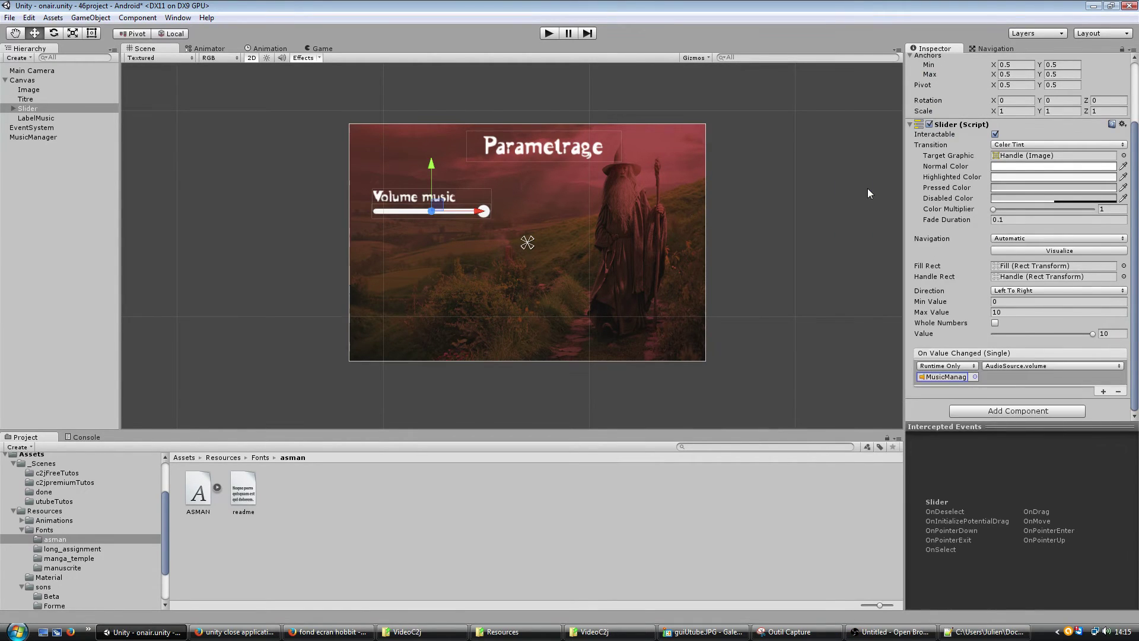
# In Play mode, check the system volume mixer and drag the Volume music slider from 0 up, then to about 2
pyautogui.click(549, 33)
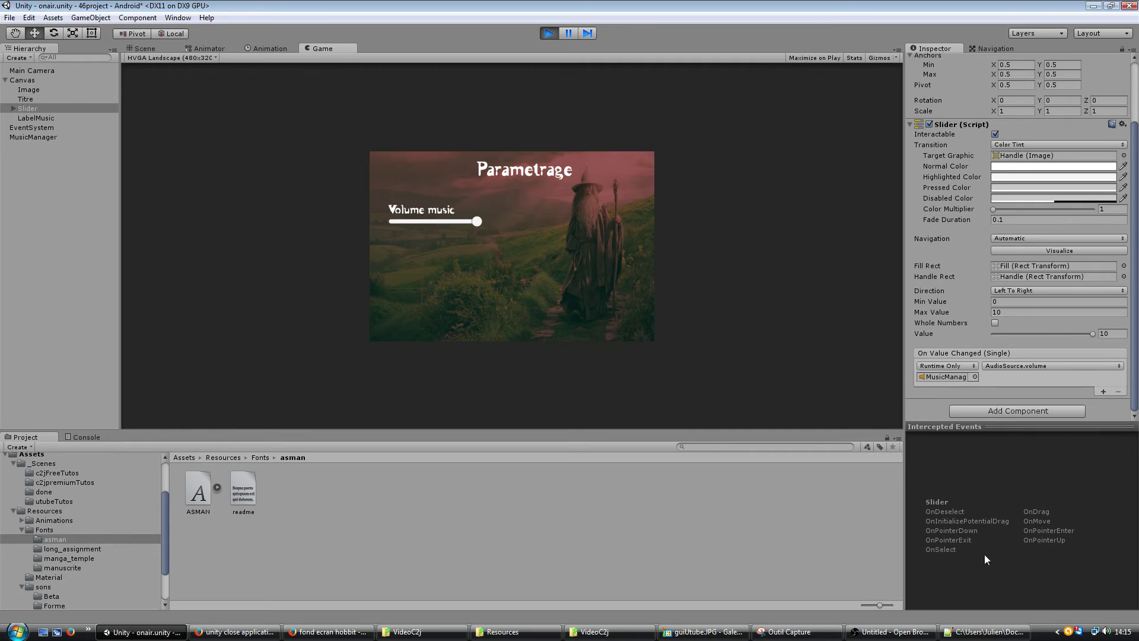
pyautogui.click(1105, 631)
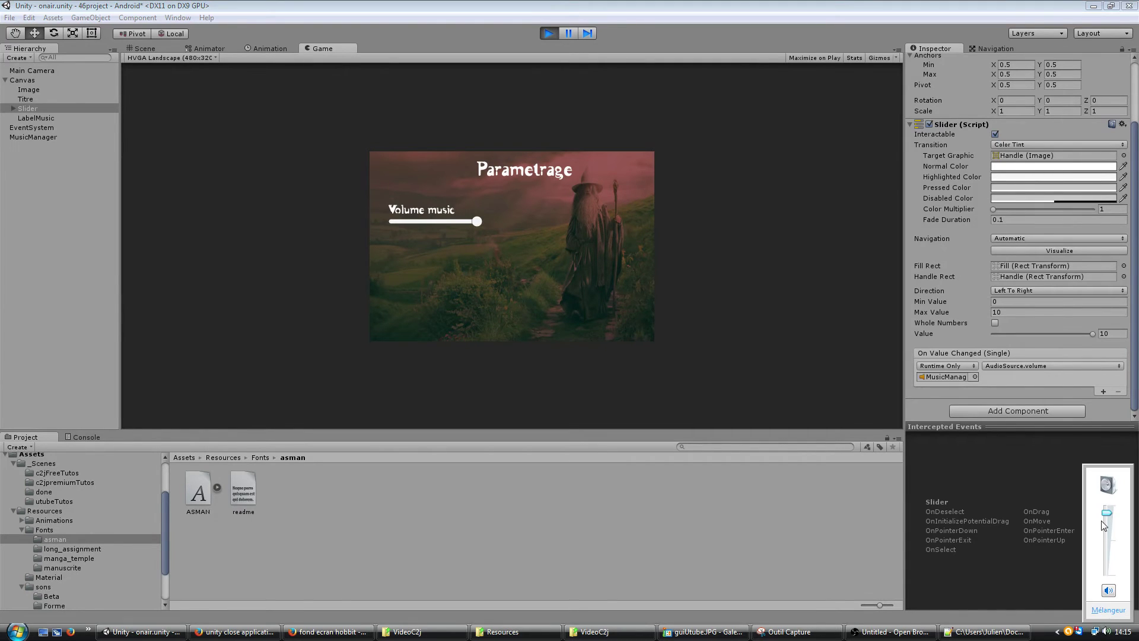
pyautogui.click(665, 40)
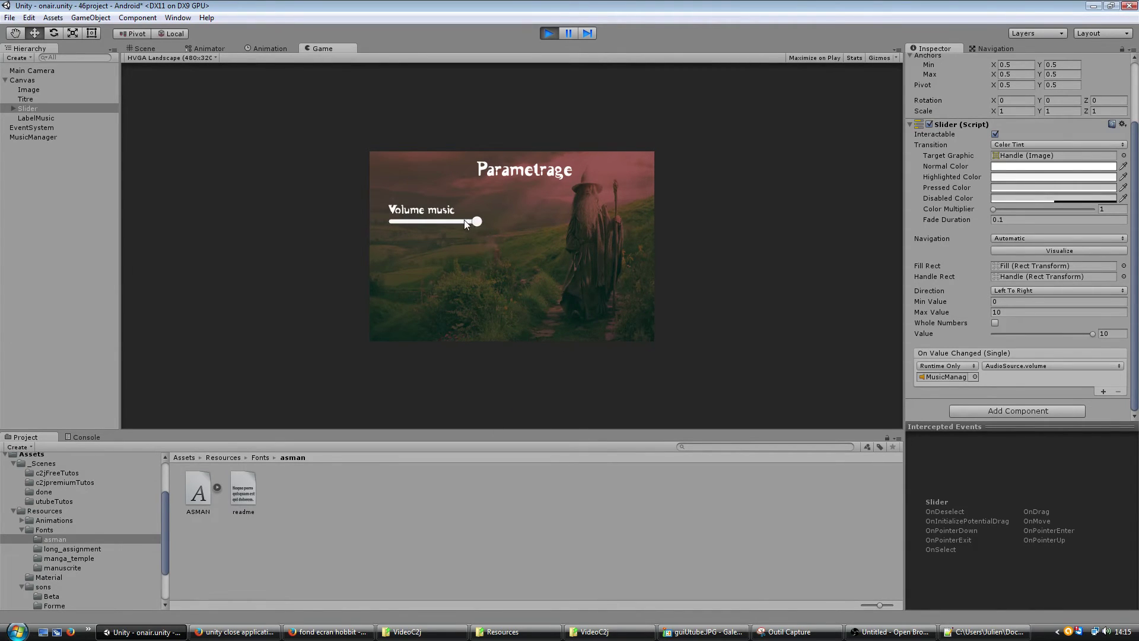
pyautogui.moveTo(480, 226); pyautogui.dragTo(389, 229)
pyautogui.moveTo(397, 223); pyautogui.dragTo(493, 226)
pyautogui.moveTo(478, 222)
pyautogui.mouseDown()
pyautogui.moveTo(391, 227)
pyautogui.moveTo(471, 213)
pyautogui.mouseUp()
# Stop Play mode and set the slider's Max Value to 100, leaving Whole Numbers off
pyautogui.click(547, 34)
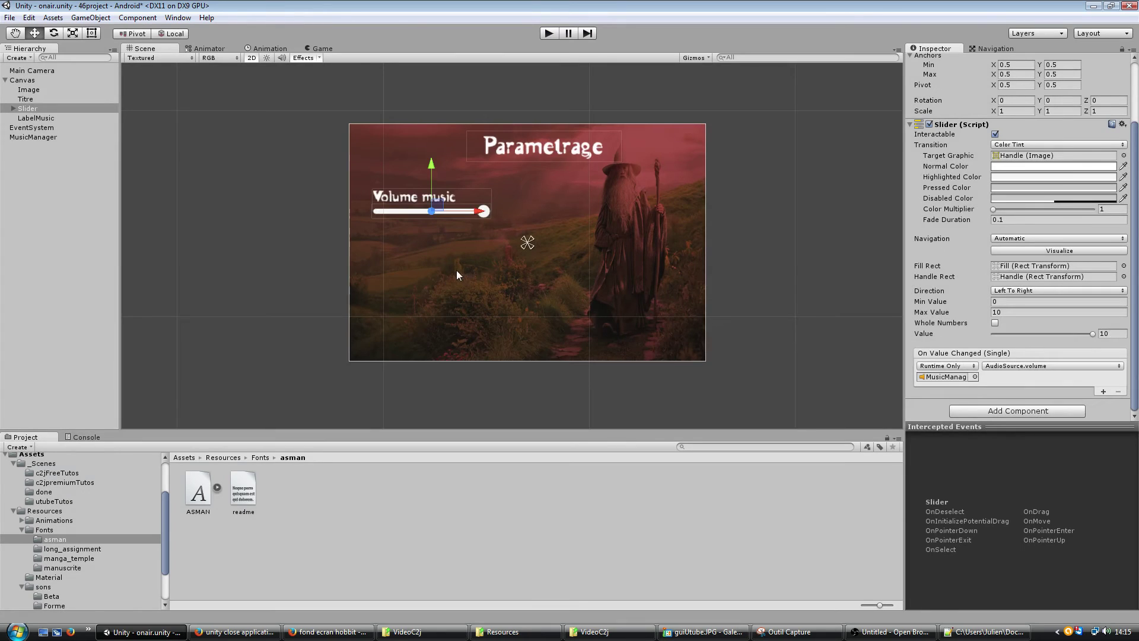
pyautogui.click(1015, 312)
pyautogui.write('0')
pyautogui.click(1020, 323)
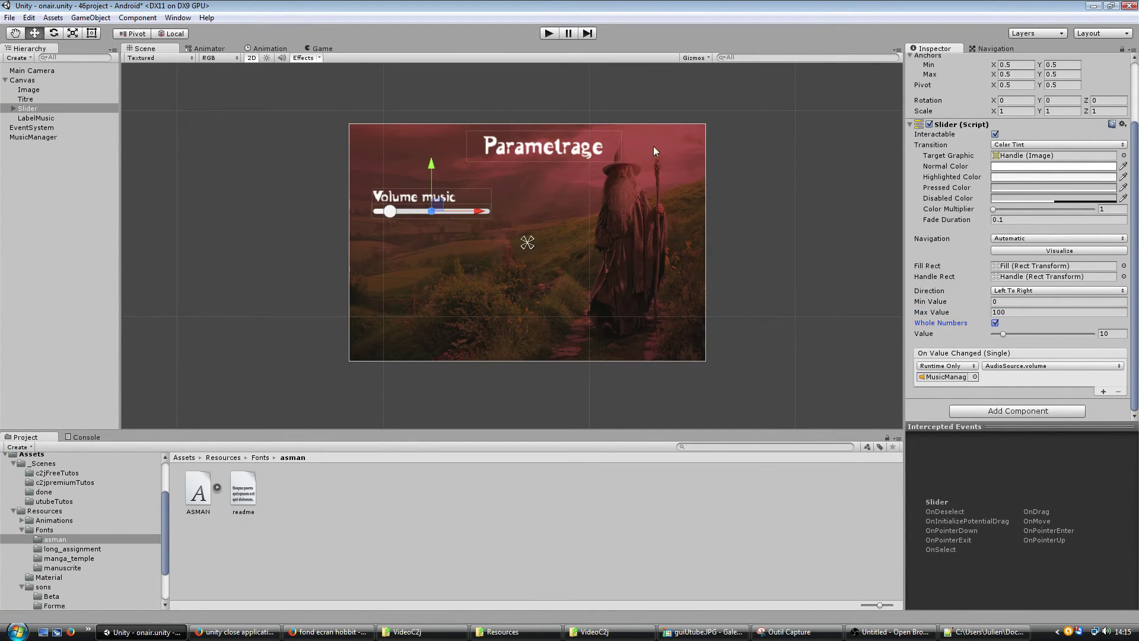
pyautogui.click(995, 323)
# Test the 0–100 range in Play mode, dragging the music volume to about 48, then 93
pyautogui.click(549, 33)
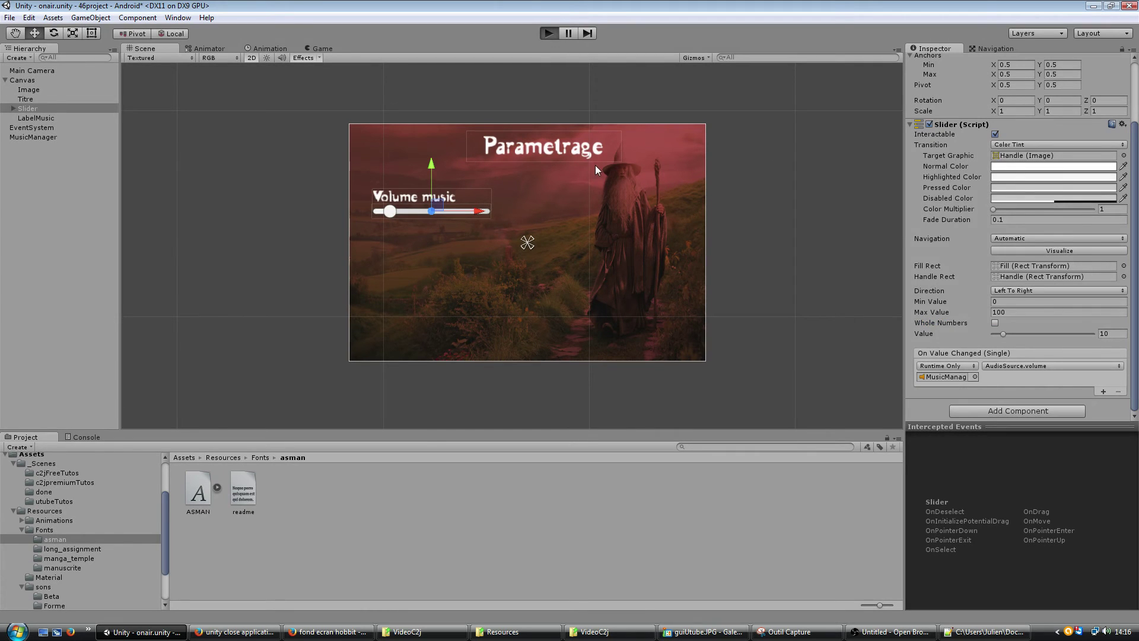
pyautogui.hotkey('ctrl', 'p')
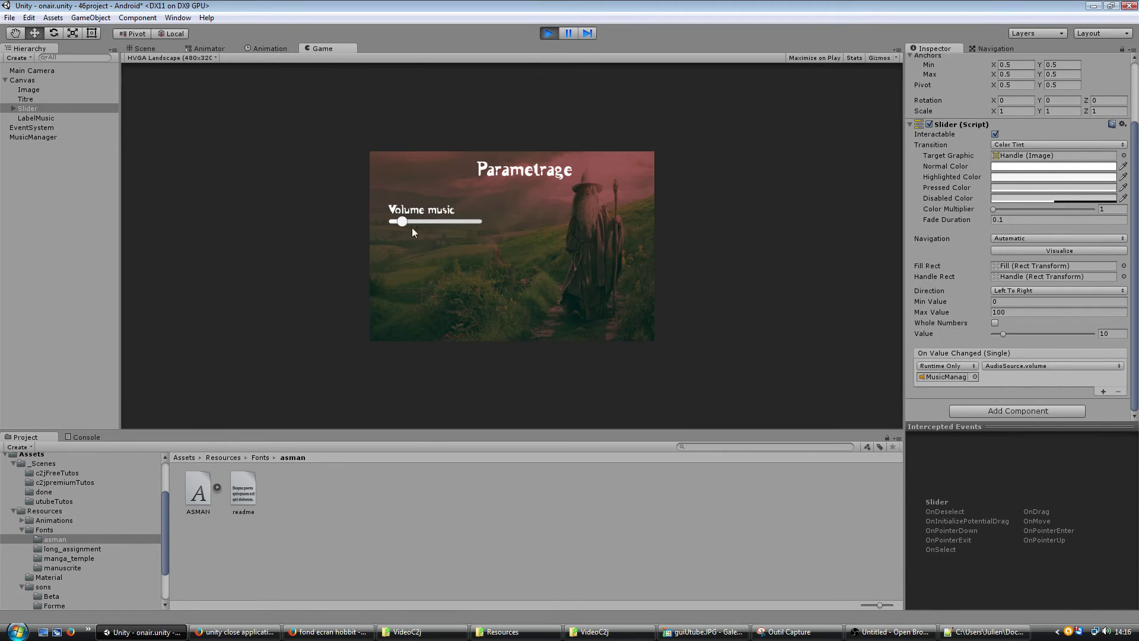
pyautogui.moveTo(400, 222); pyautogui.dragTo(449, 226)
pyautogui.moveTo(452, 223)
pyautogui.mouseDown()
pyautogui.moveTo(495, 233)
pyautogui.moveTo(390, 223)
pyautogui.mouseUp()
pyautogui.click(542, 35)
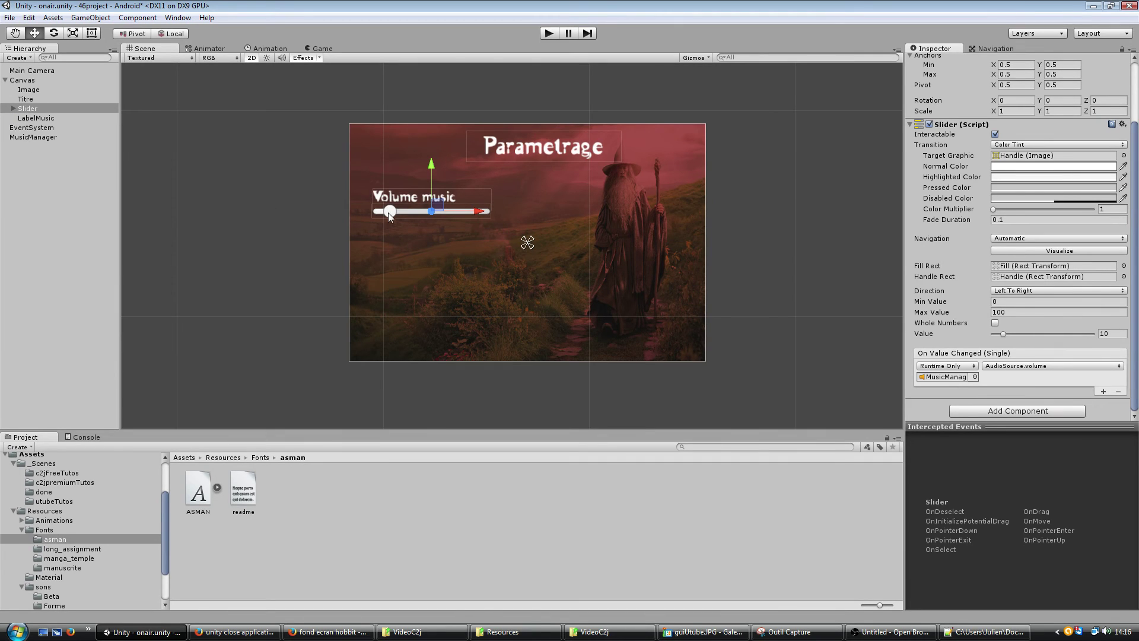
pyautogui.click(23, 110)
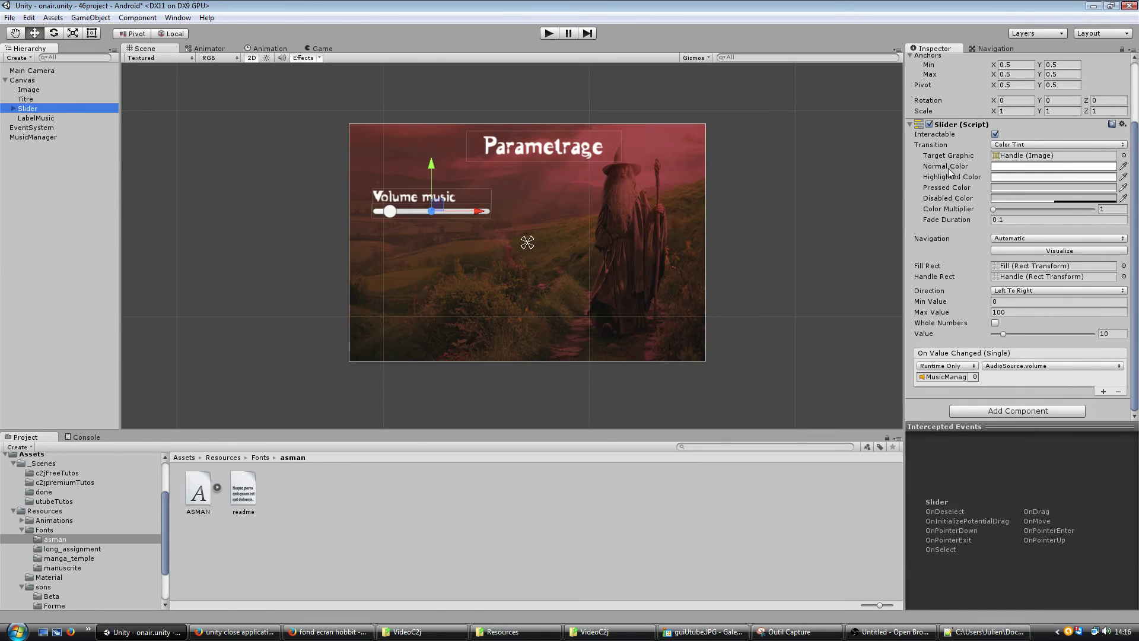
# Make the handle's Normal color bright green and its Highlighted color dark green
pyautogui.click(1012, 167)
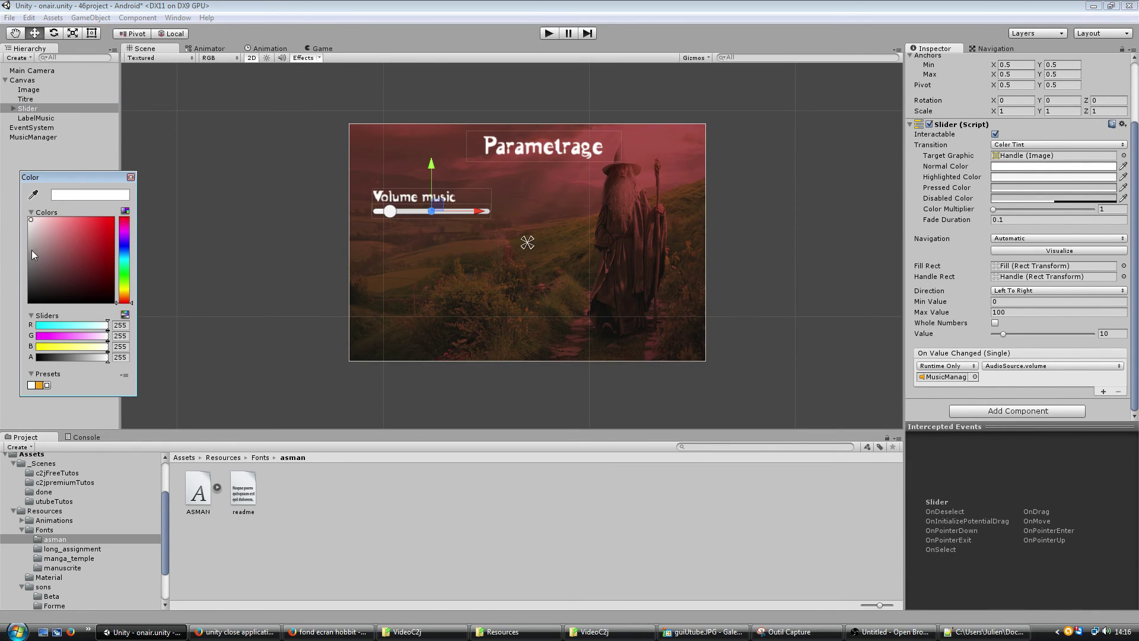
pyautogui.moveTo(125, 279); pyautogui.dragTo(125, 266)
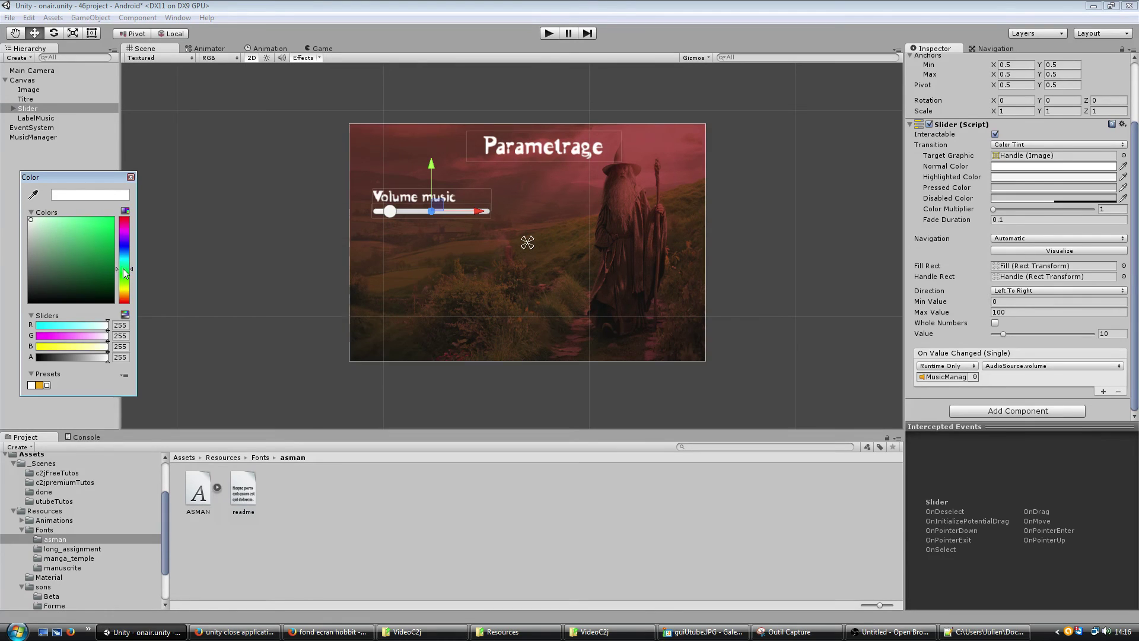
pyautogui.moveTo(125, 268); pyautogui.dragTo(125, 274)
pyautogui.click(108, 243)
pyautogui.click(1002, 178)
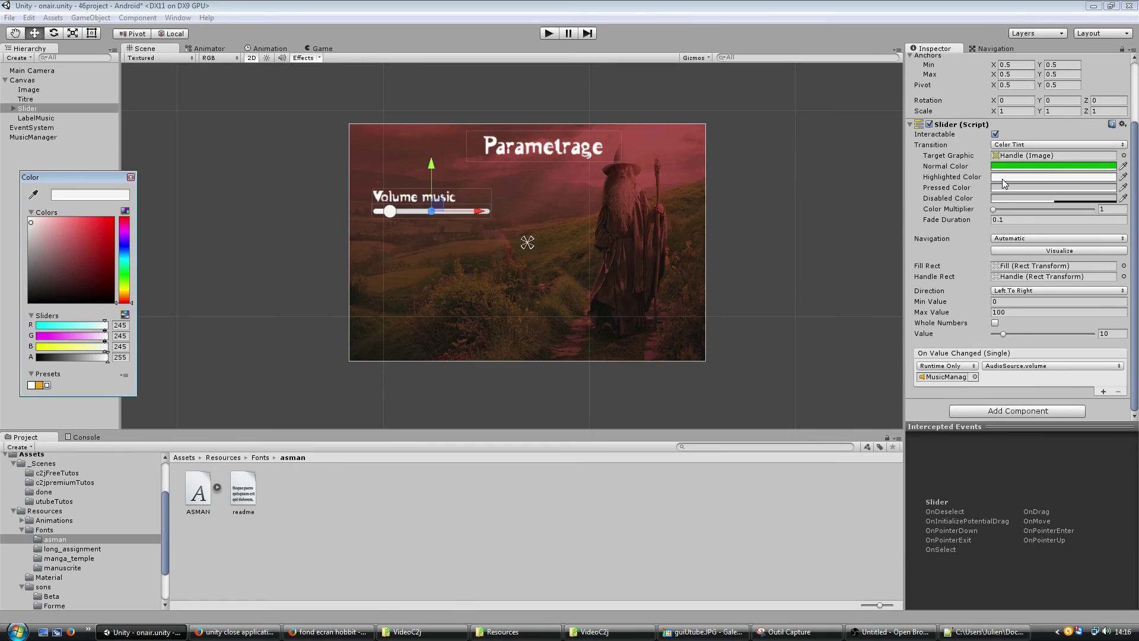
pyautogui.click(120, 275)
pyautogui.click(107, 272)
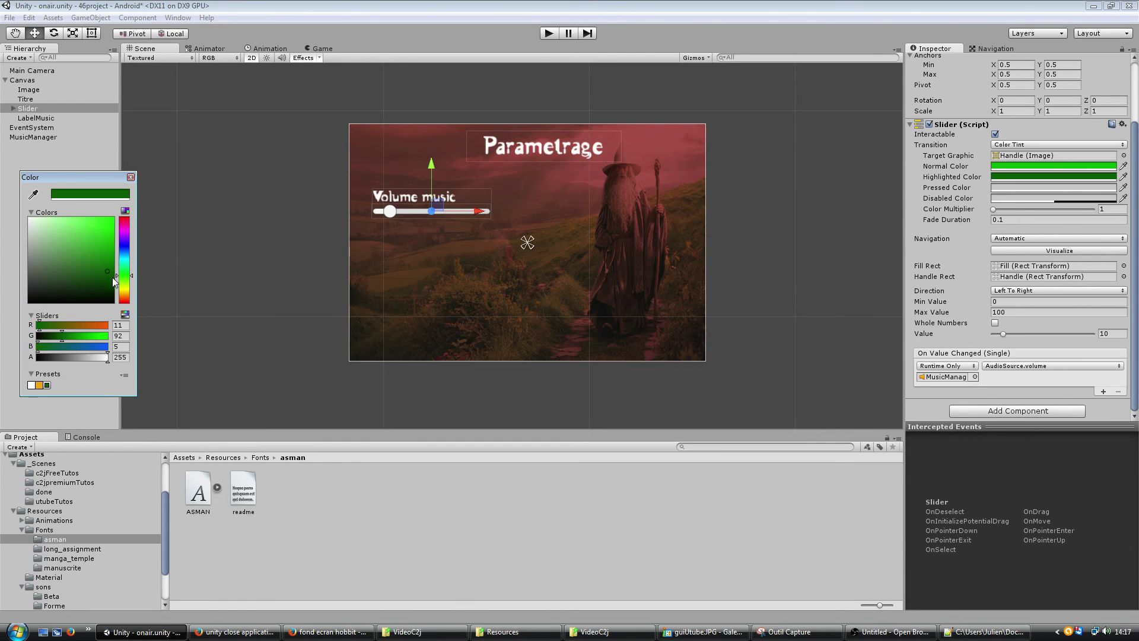
# Set the Pressed color to a darker green, then enter Play mode
pyautogui.click(996, 189)
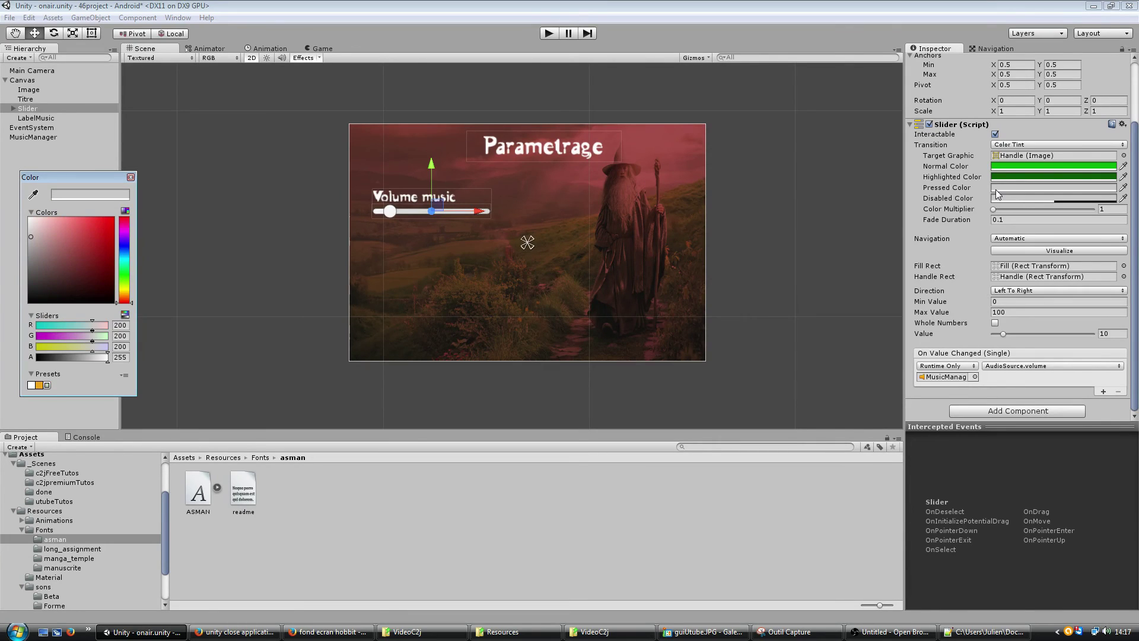
pyautogui.click(101, 280)
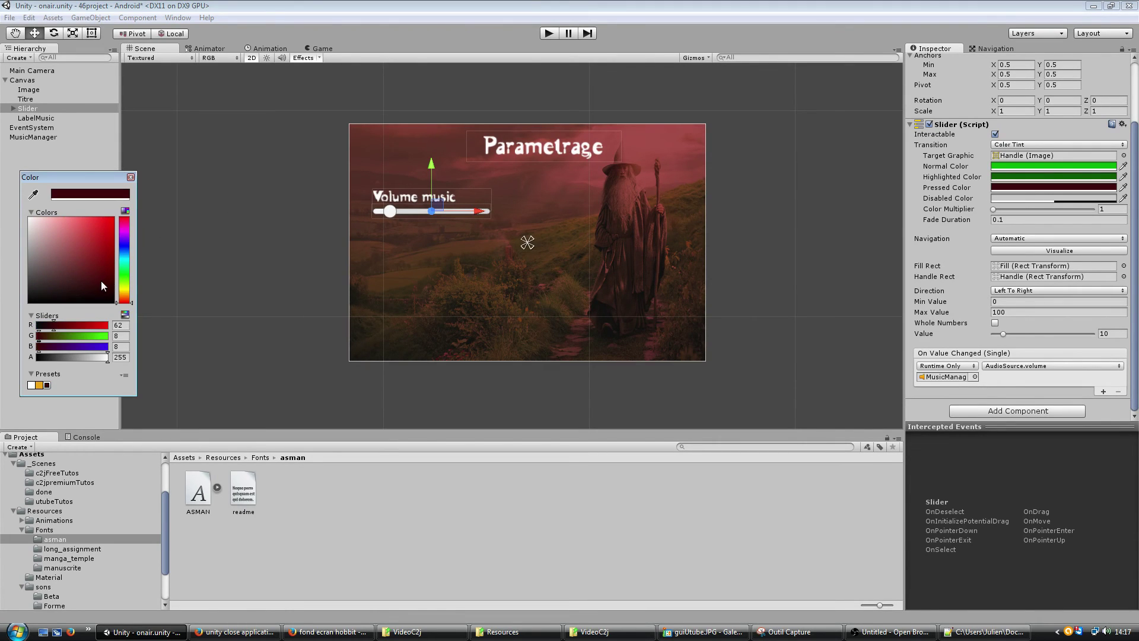
pyautogui.click(126, 283)
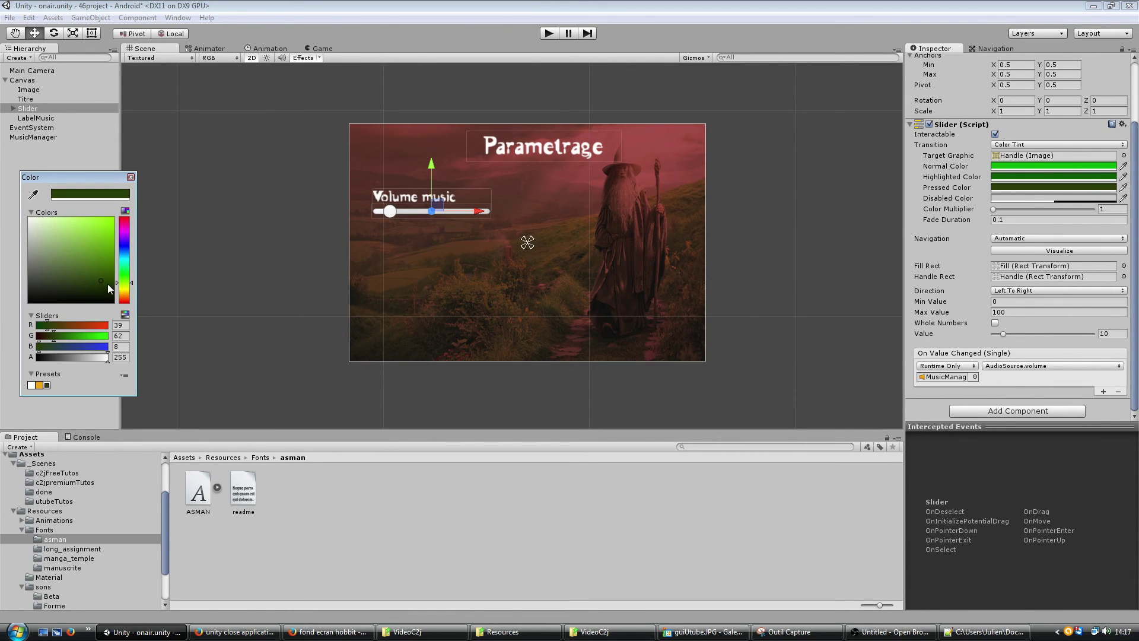
pyautogui.click(107, 283)
pyautogui.click(109, 290)
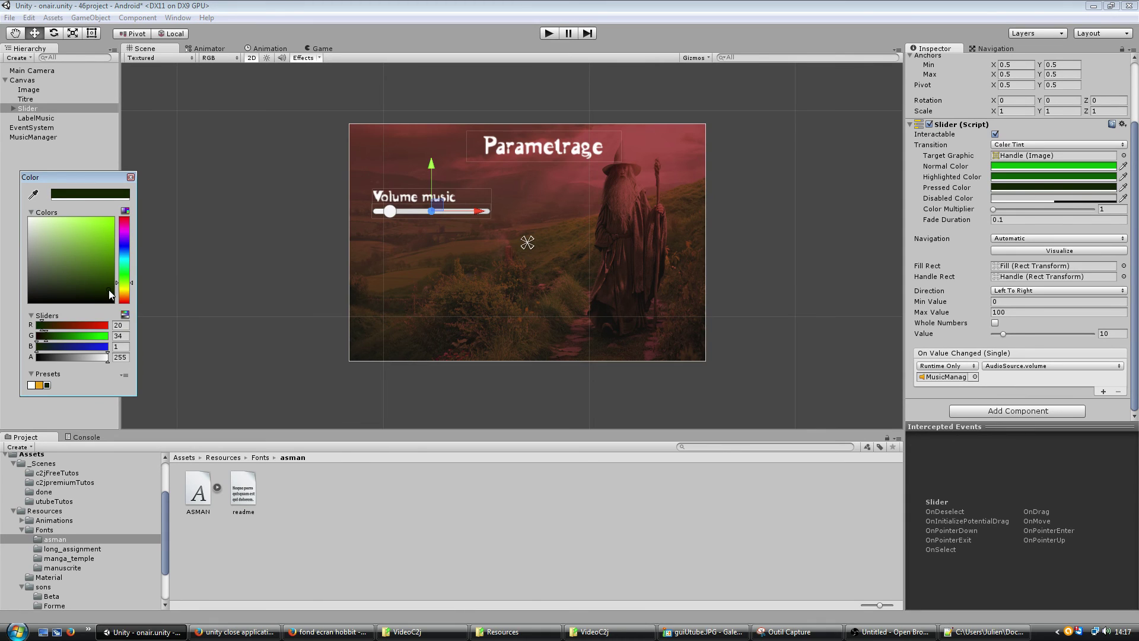
pyautogui.click(550, 42)
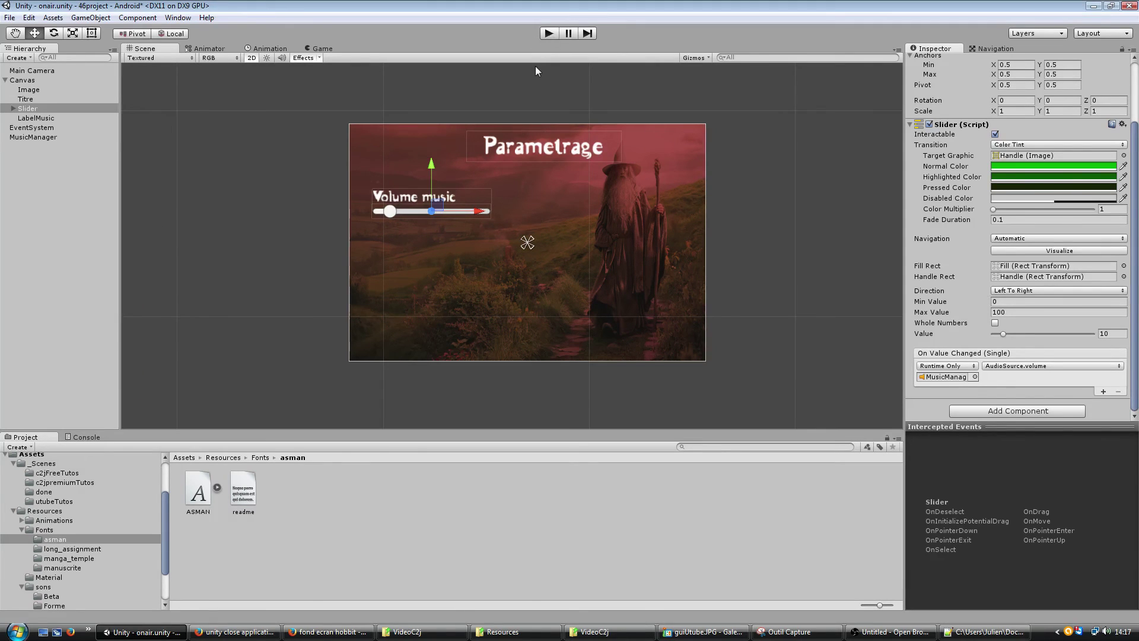
pyautogui.click(545, 32)
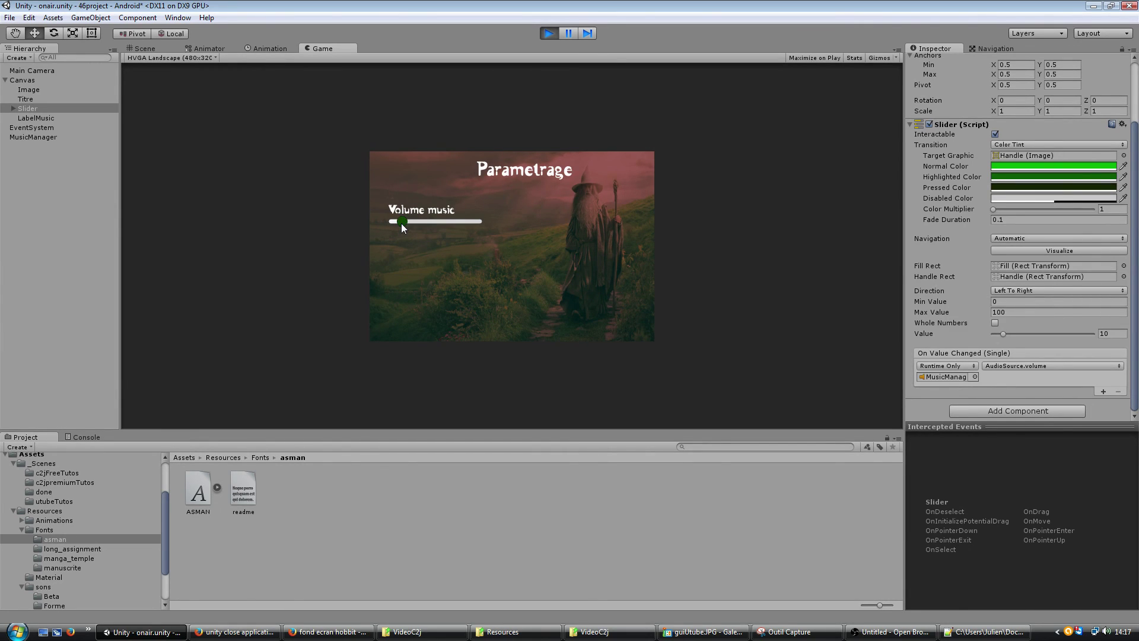
# Drag the green-handled Volume music slider to about 57, then 83, and stop Play mode
pyautogui.moveTo(401, 223); pyautogui.dragTo(442, 237)
pyautogui.moveTo(464, 223); pyautogui.dragTo(465, 219)
pyautogui.click(551, 34)
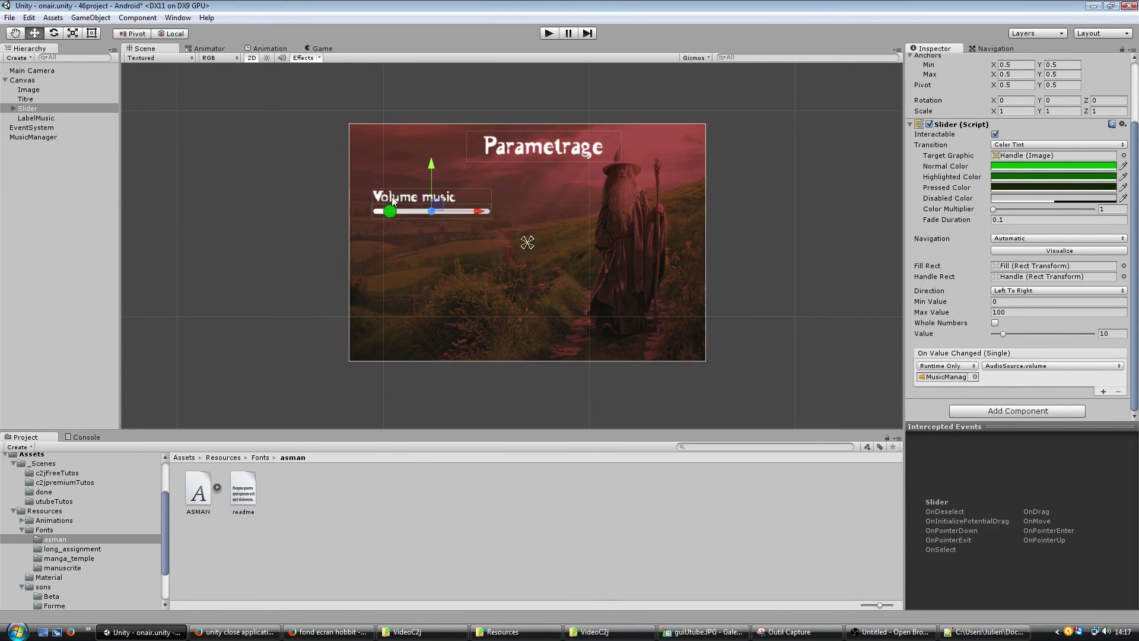
# Restore the guiUtube.JPG settings menu mockup from the taskbar
pyautogui.click(724, 635)
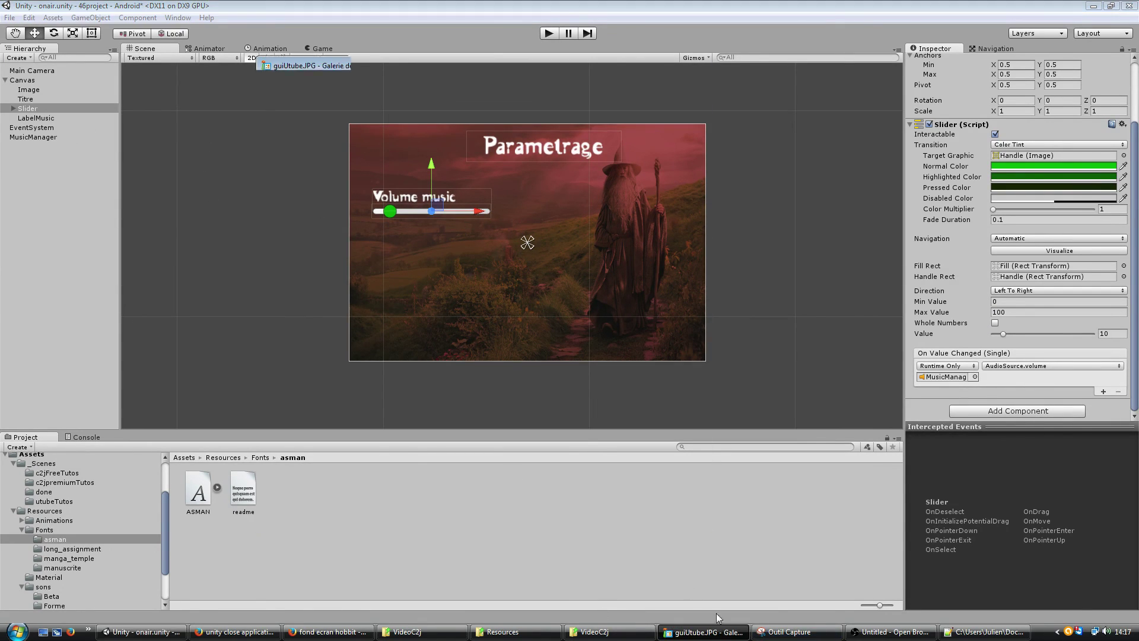